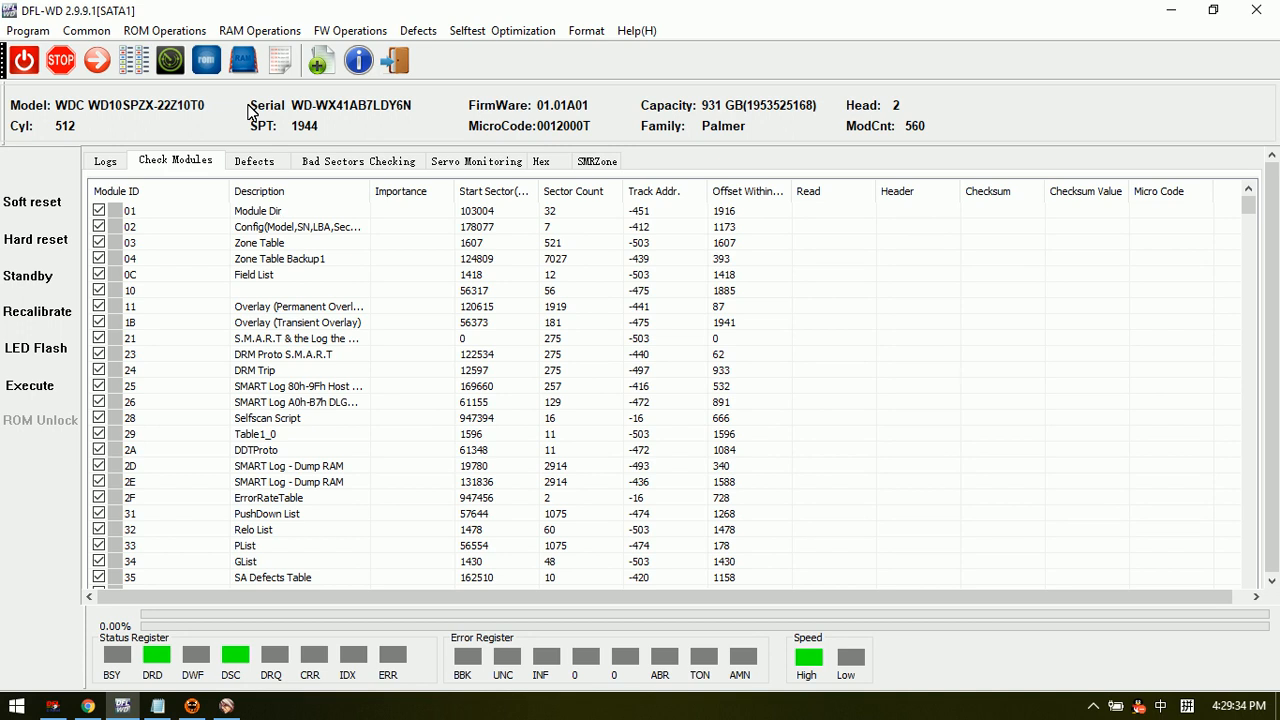
Step: Disable module 411 in the drive's ROM and check the outcome in the operation log
click(173, 32)
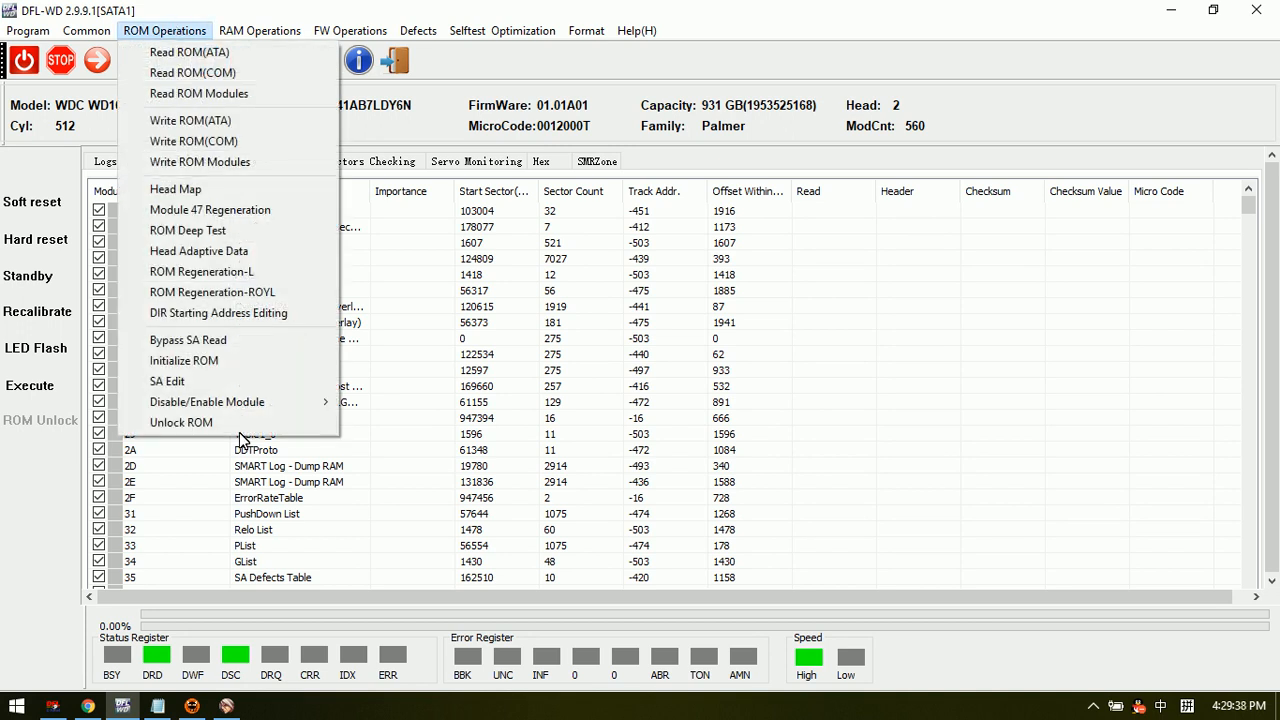
mouse_move(245, 407)
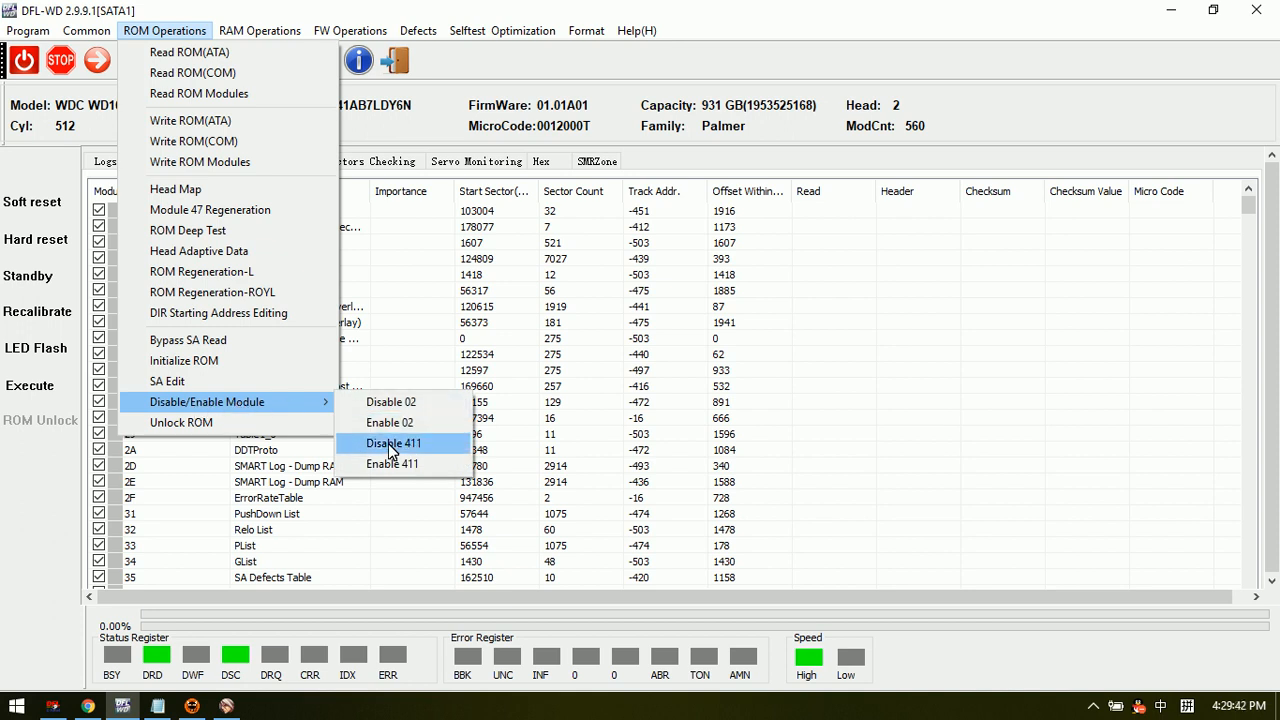
click(416, 445)
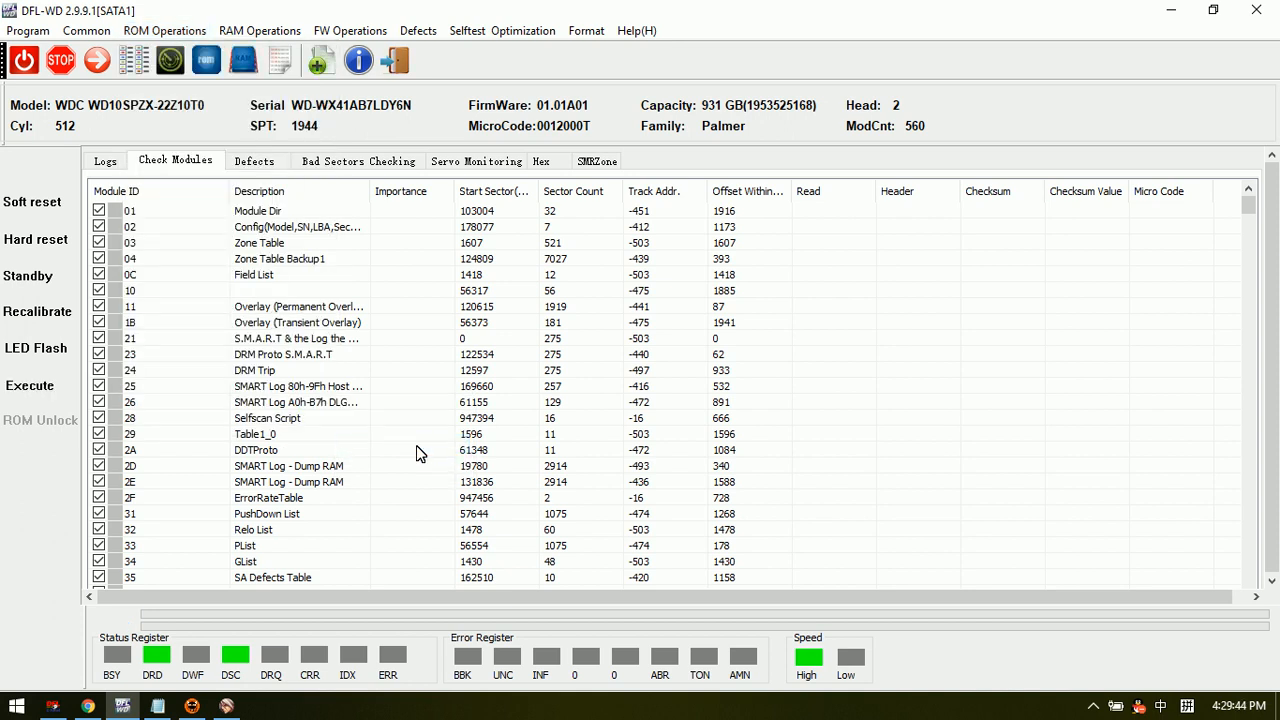
click(108, 162)
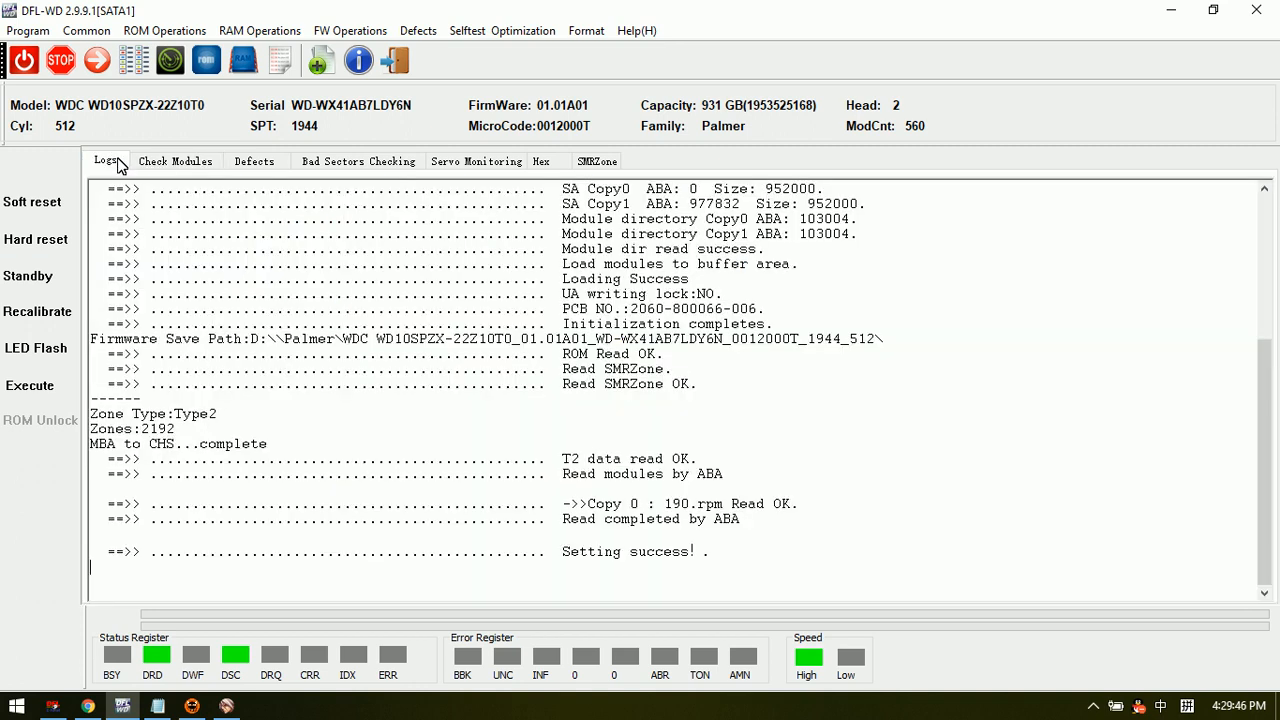
drag(755, 552, 474, 566)
click(230, 531)
Step: Execute a firmware restart on the drive and return to the list of firmware modules
click(40, 388)
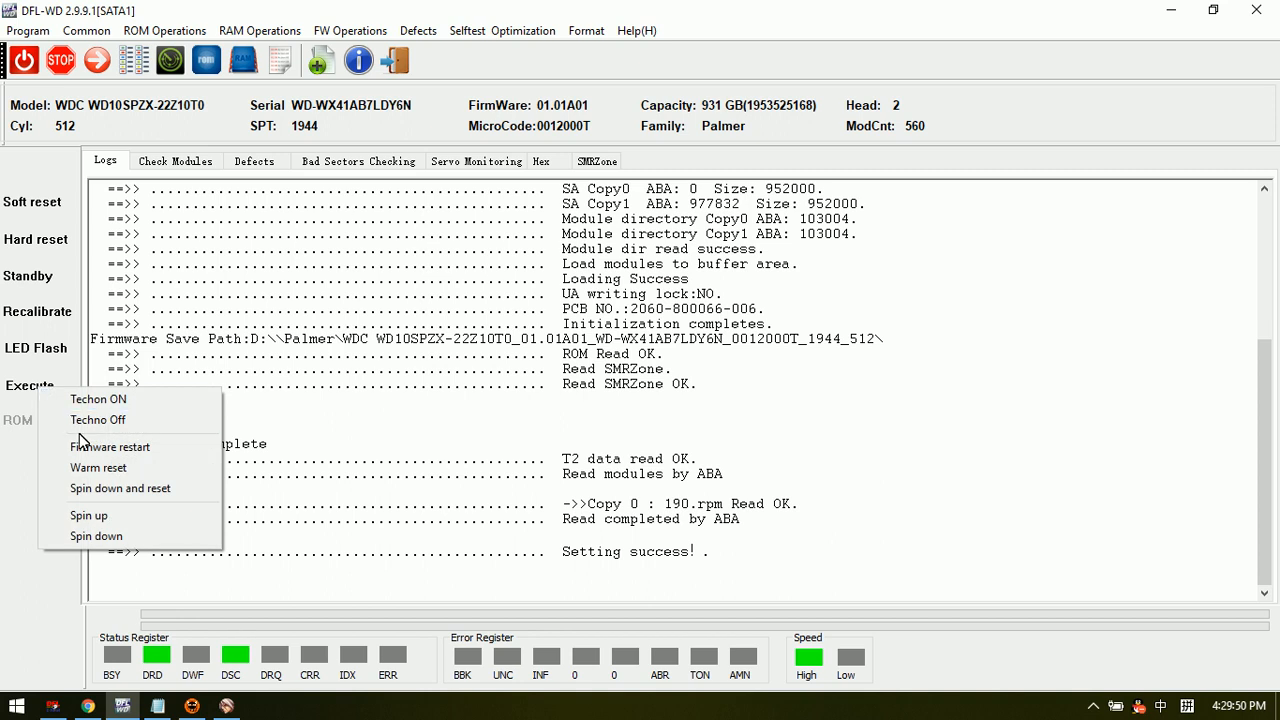
click(118, 448)
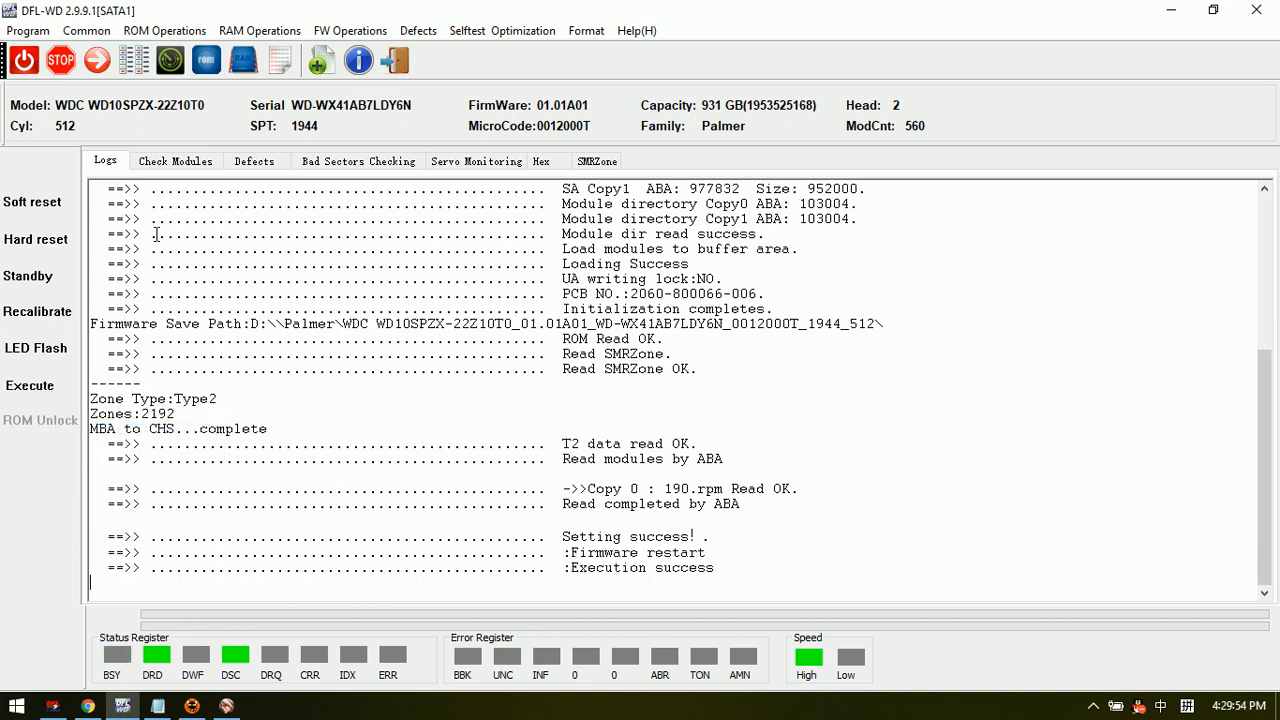
click(176, 161)
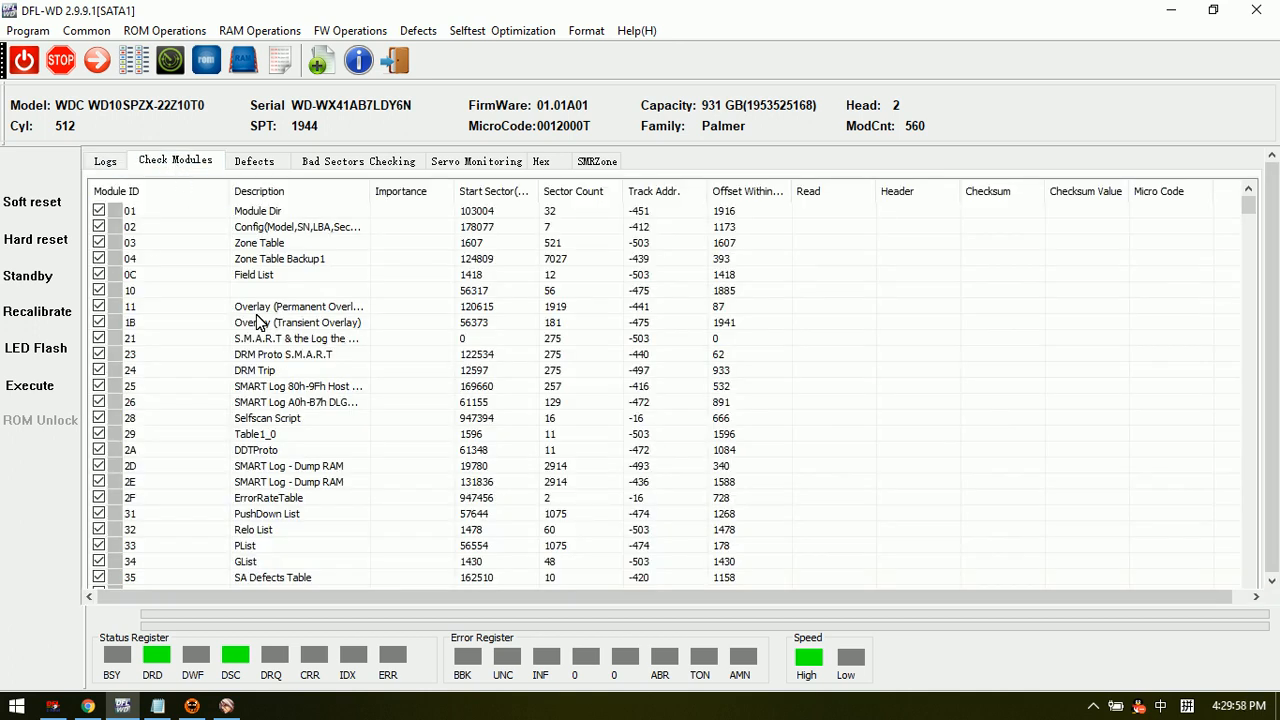
click(176, 30)
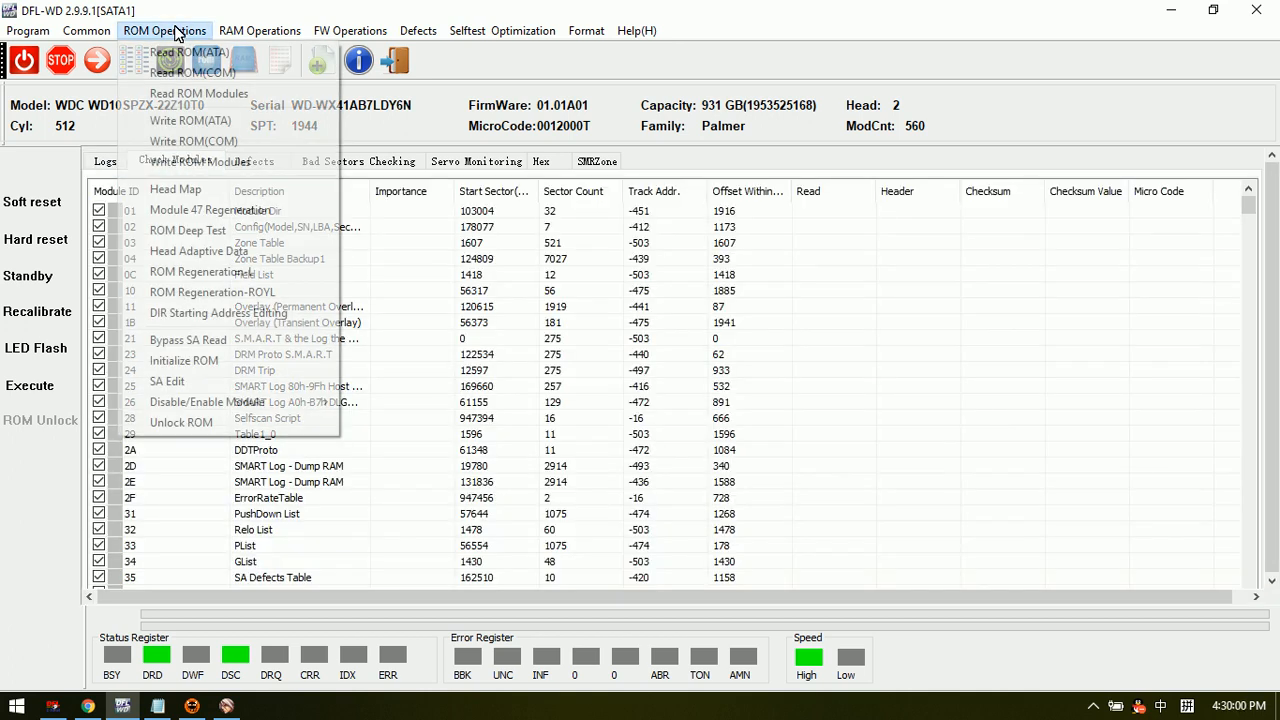
mouse_move(250, 402)
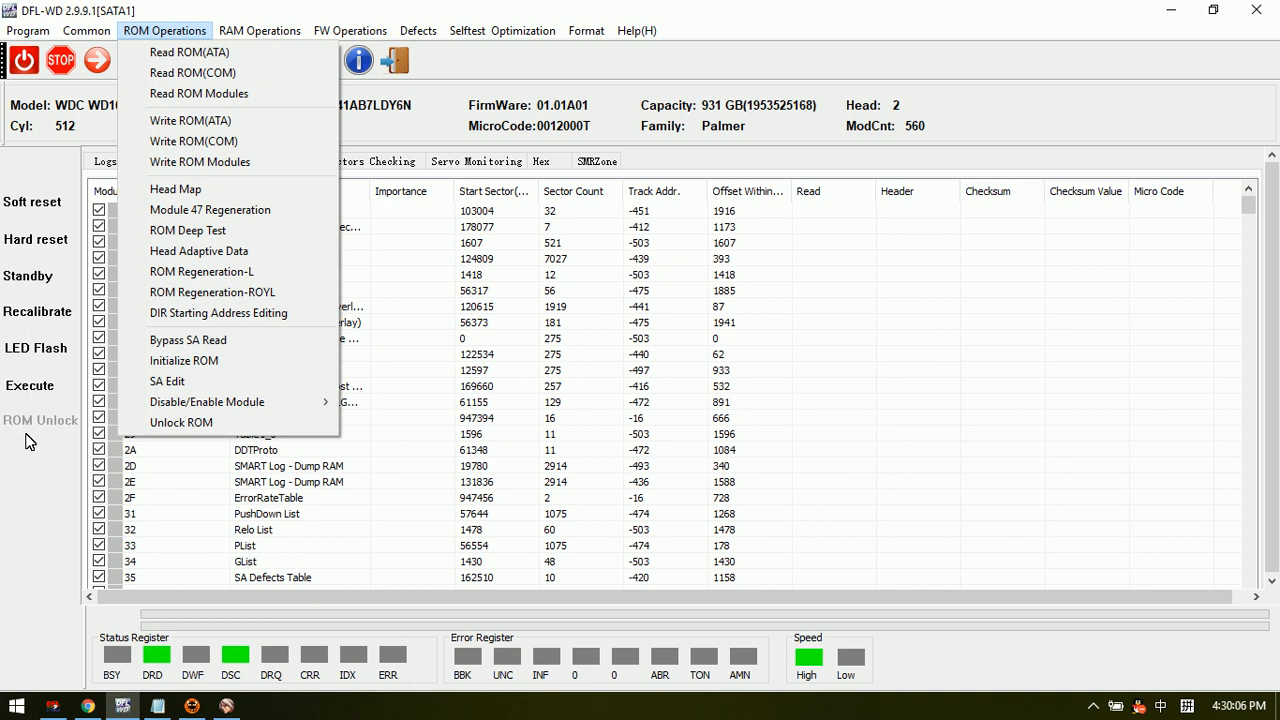
click(20, 502)
Step: Exit to the general menu and re-enter the Palmer family utility, accepting the proposed firmware folder under D:\\Palmer\
click(403, 56)
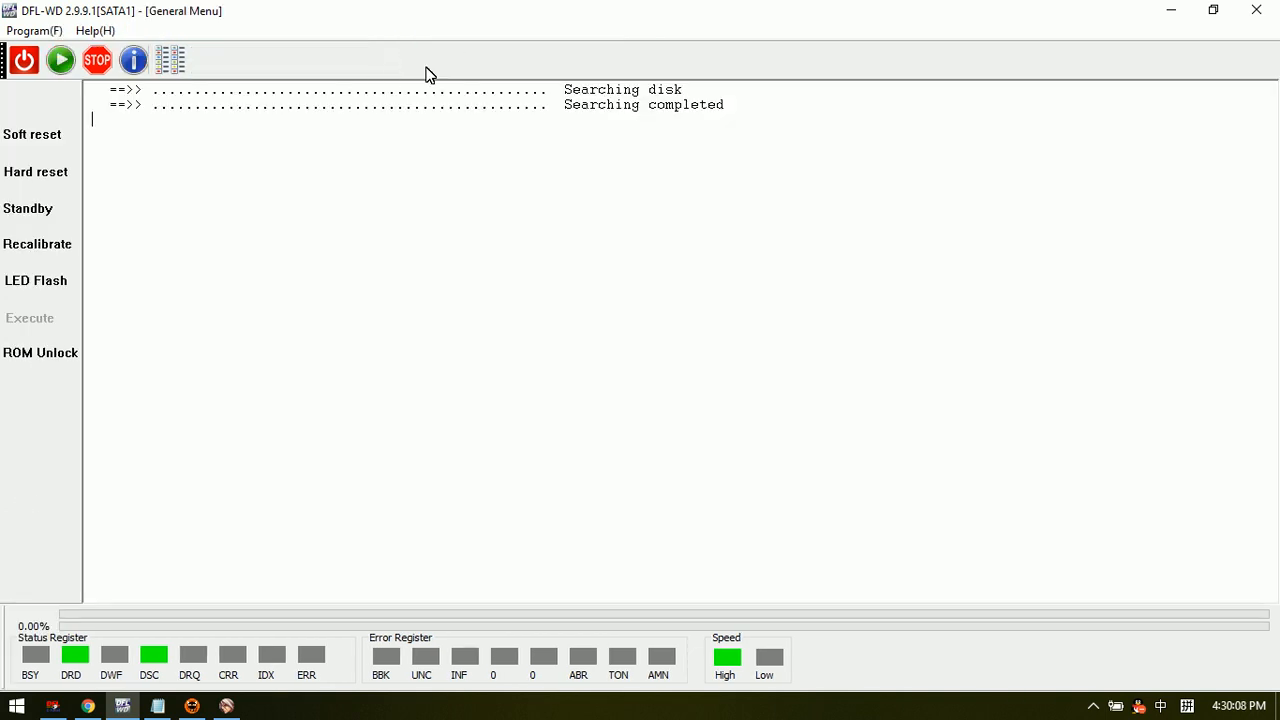
click(60, 71)
click(666, 328)
click(763, 577)
click(752, 610)
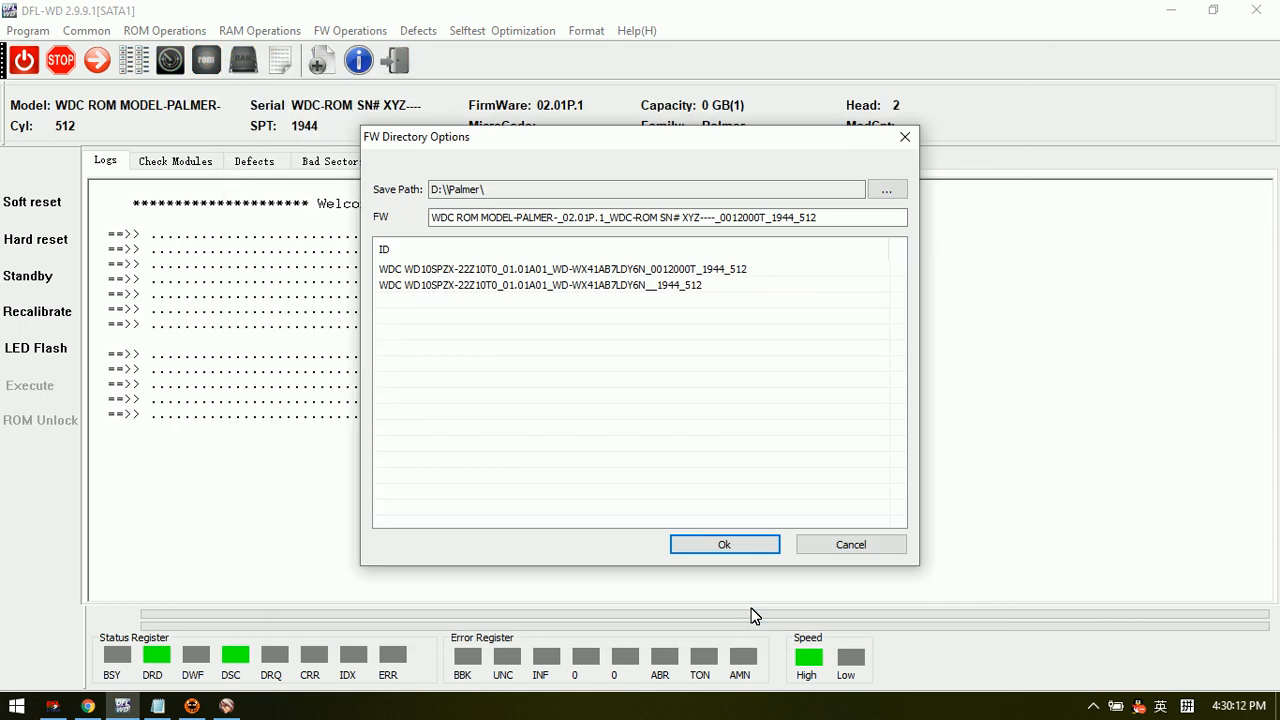
click(740, 552)
Step: Display the firmware module list sorted by module ID in ascending order
click(177, 165)
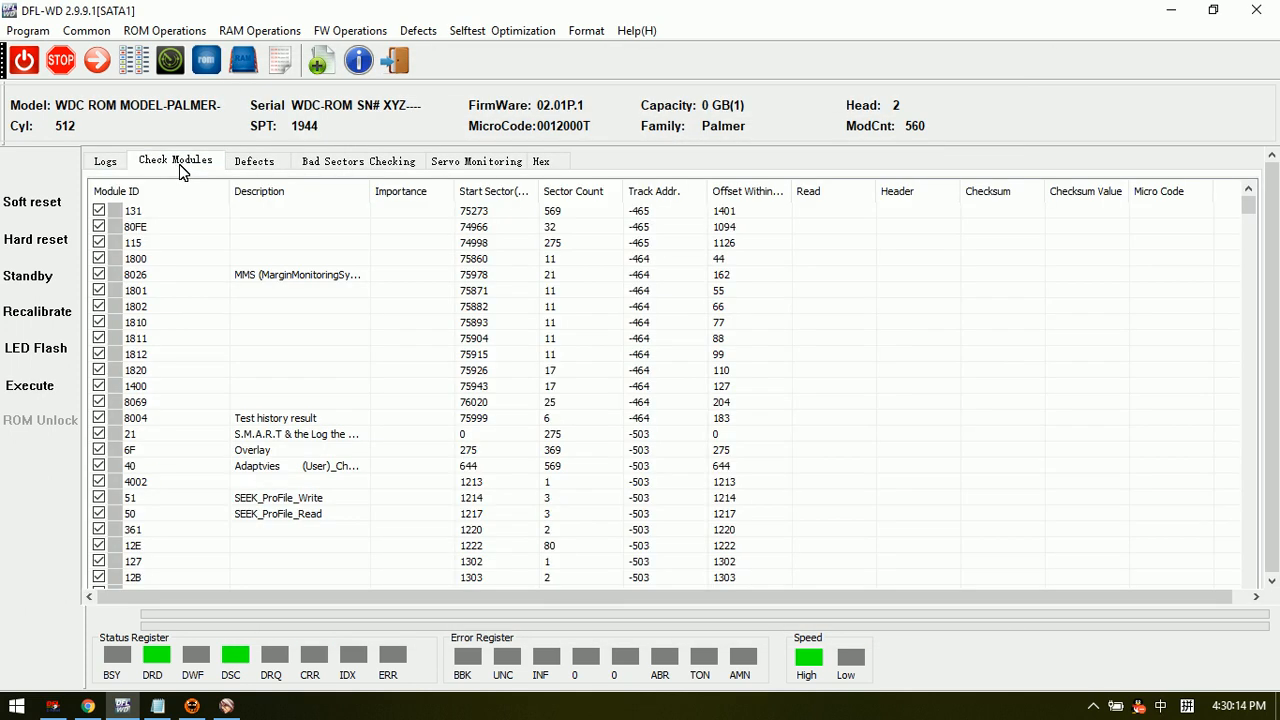
click(150, 191)
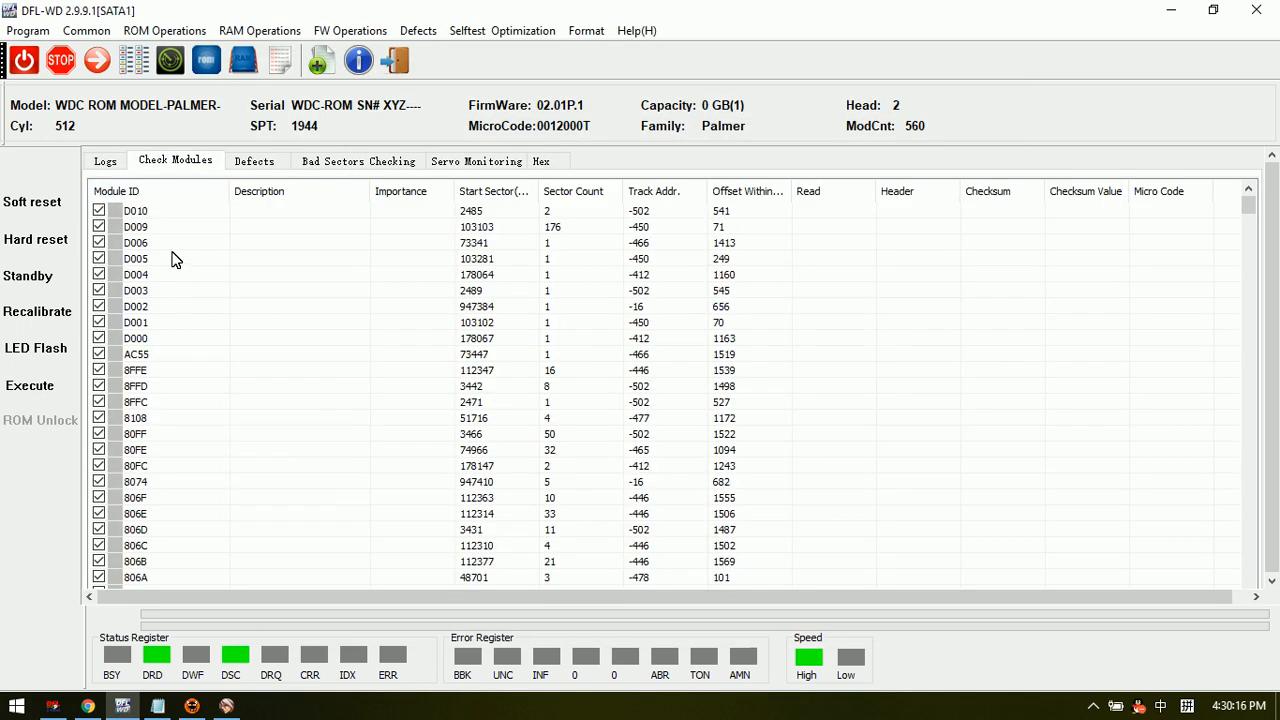
click(150, 191)
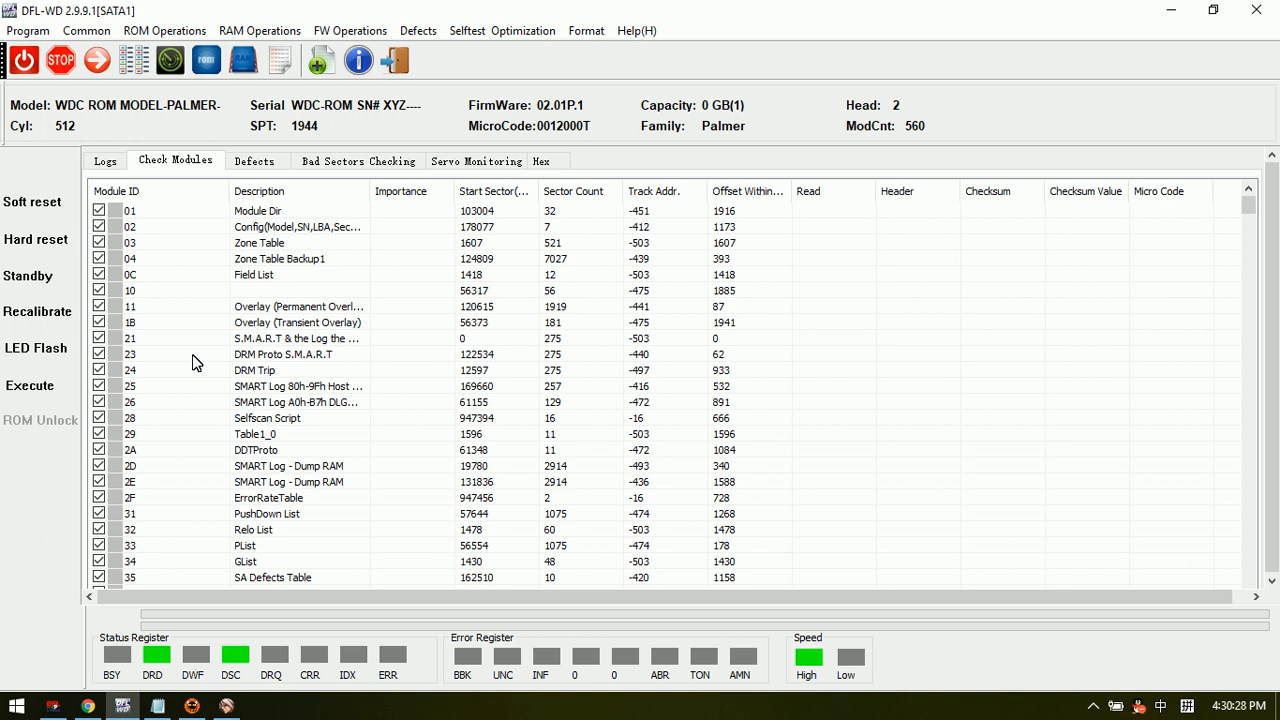
Step: Open module 190 from the module list for editing and select its entire hex contents
scroll(200, 350, down, 8)
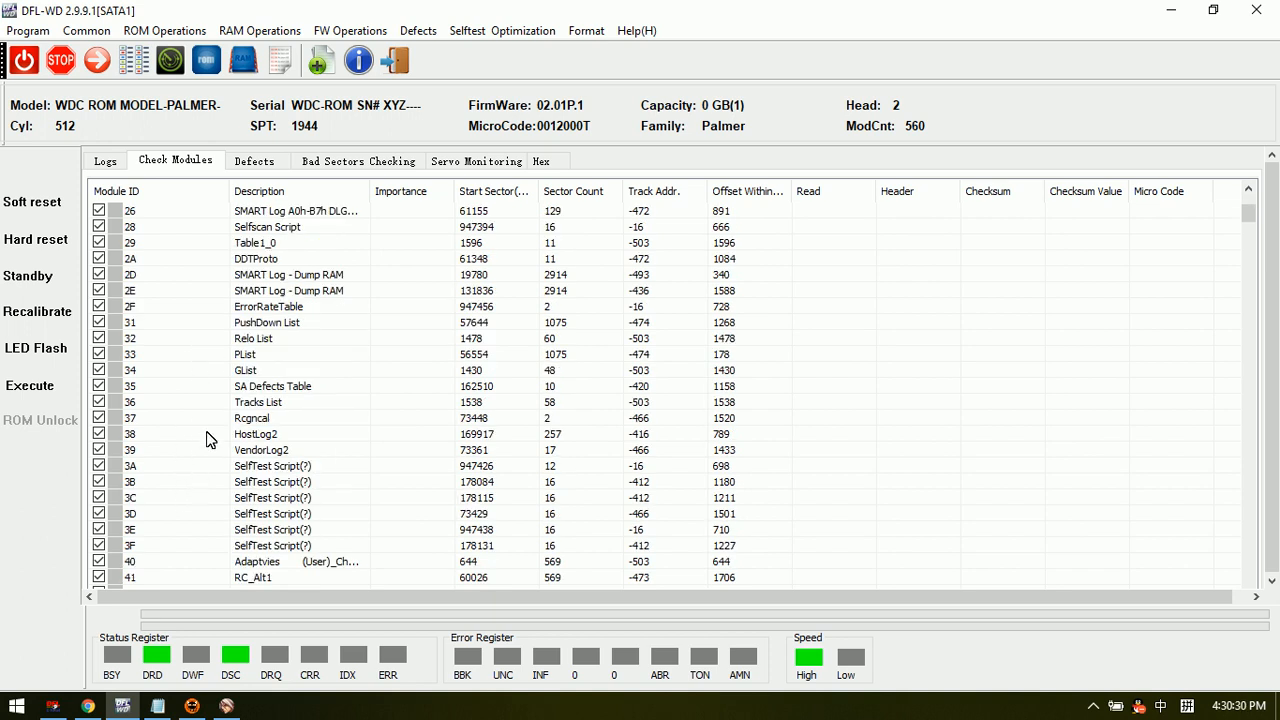
scroll(225, 530, down, 3)
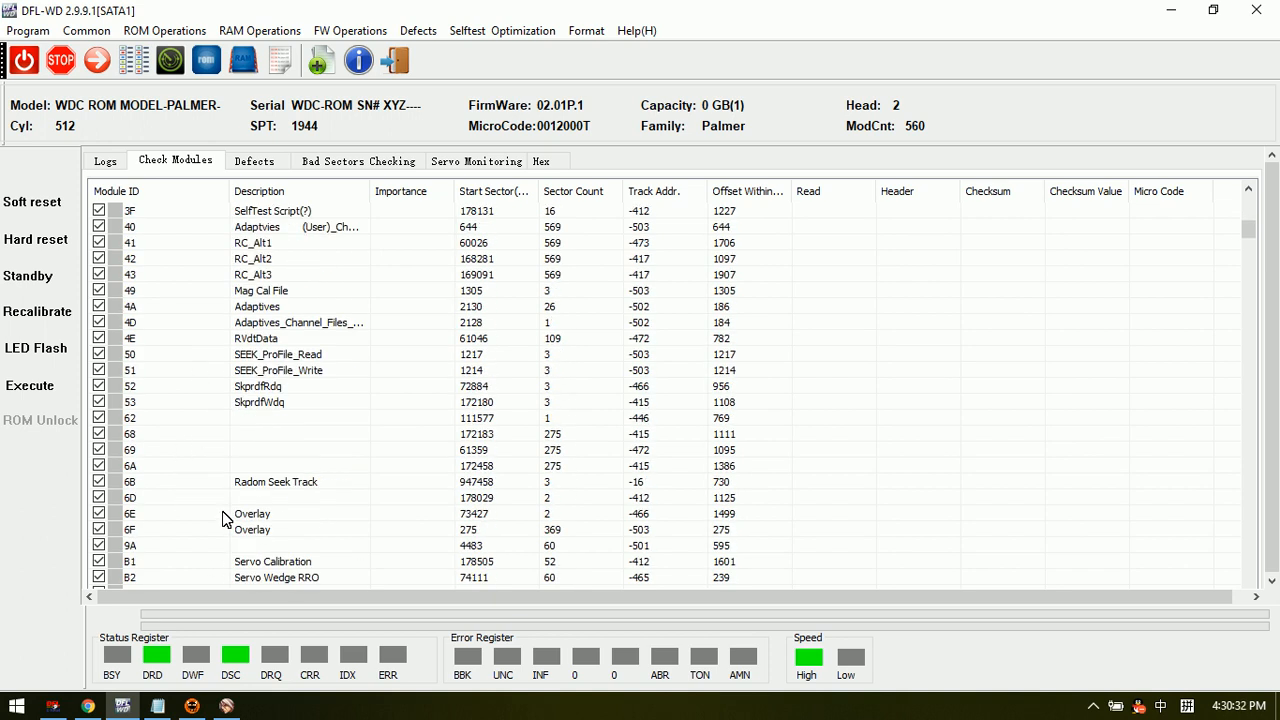
scroll(218, 443, down, 4)
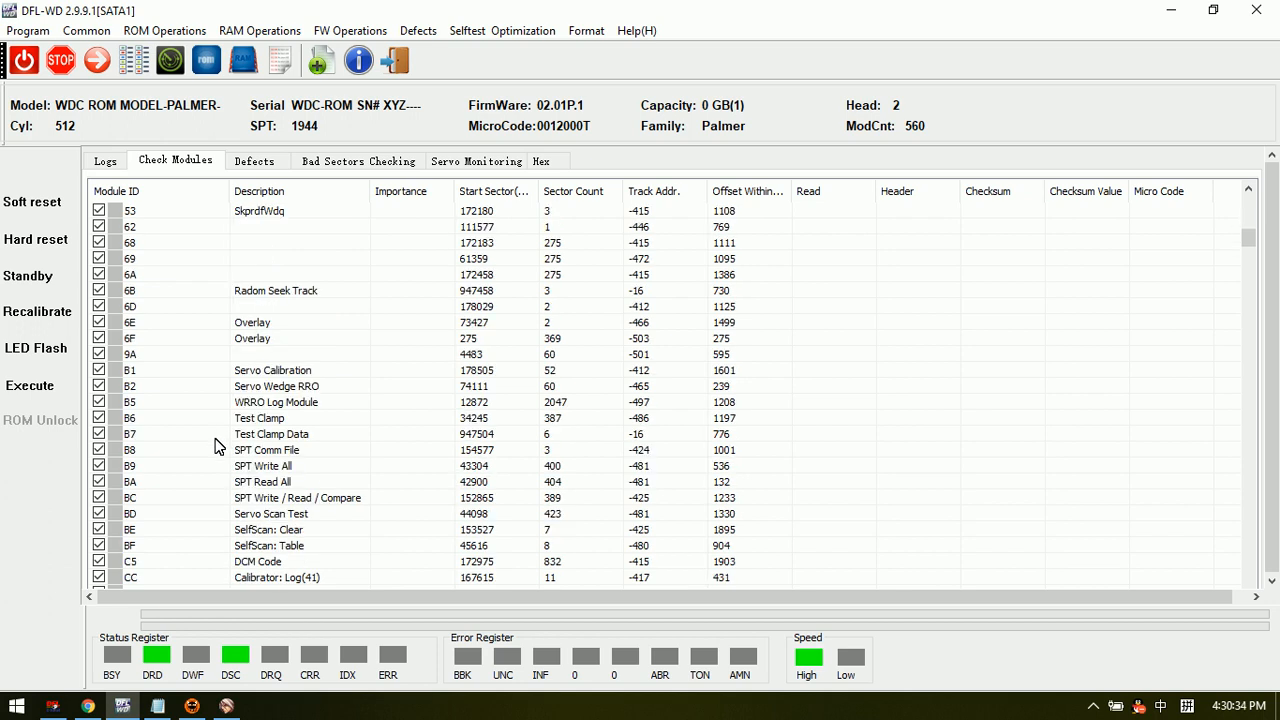
scroll(216, 445, up, 11)
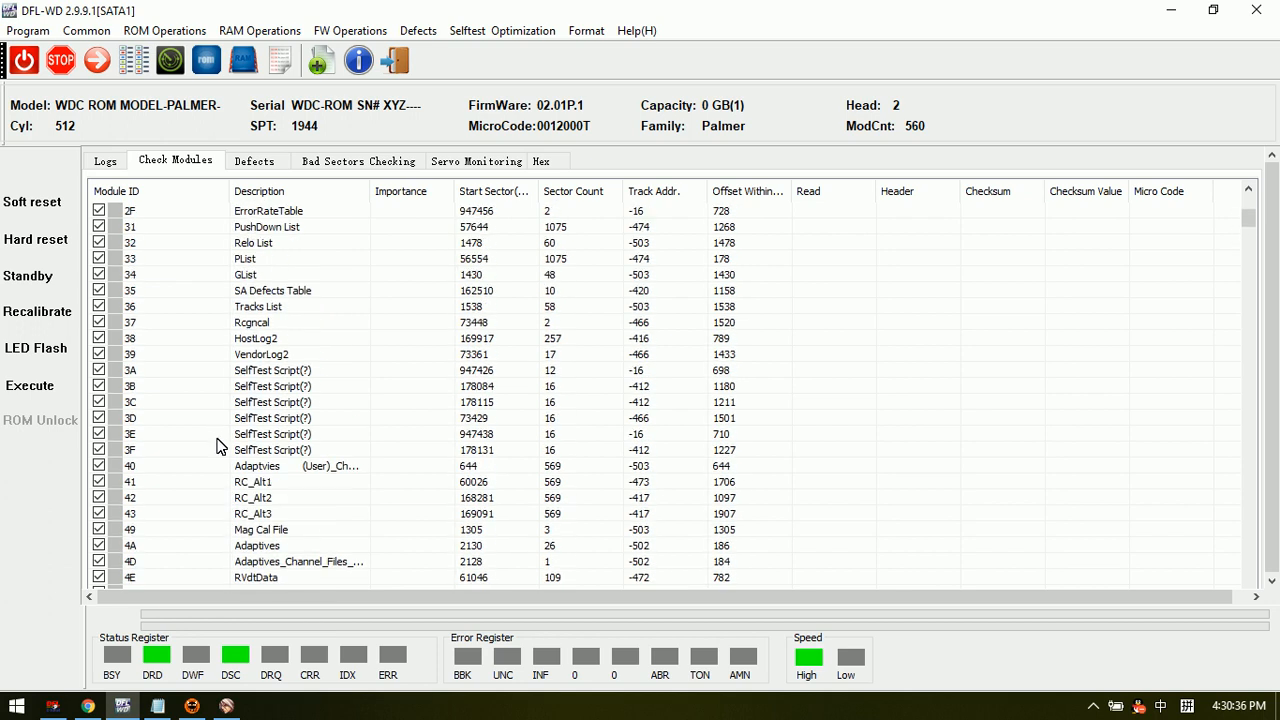
scroll(218, 447, up, 4)
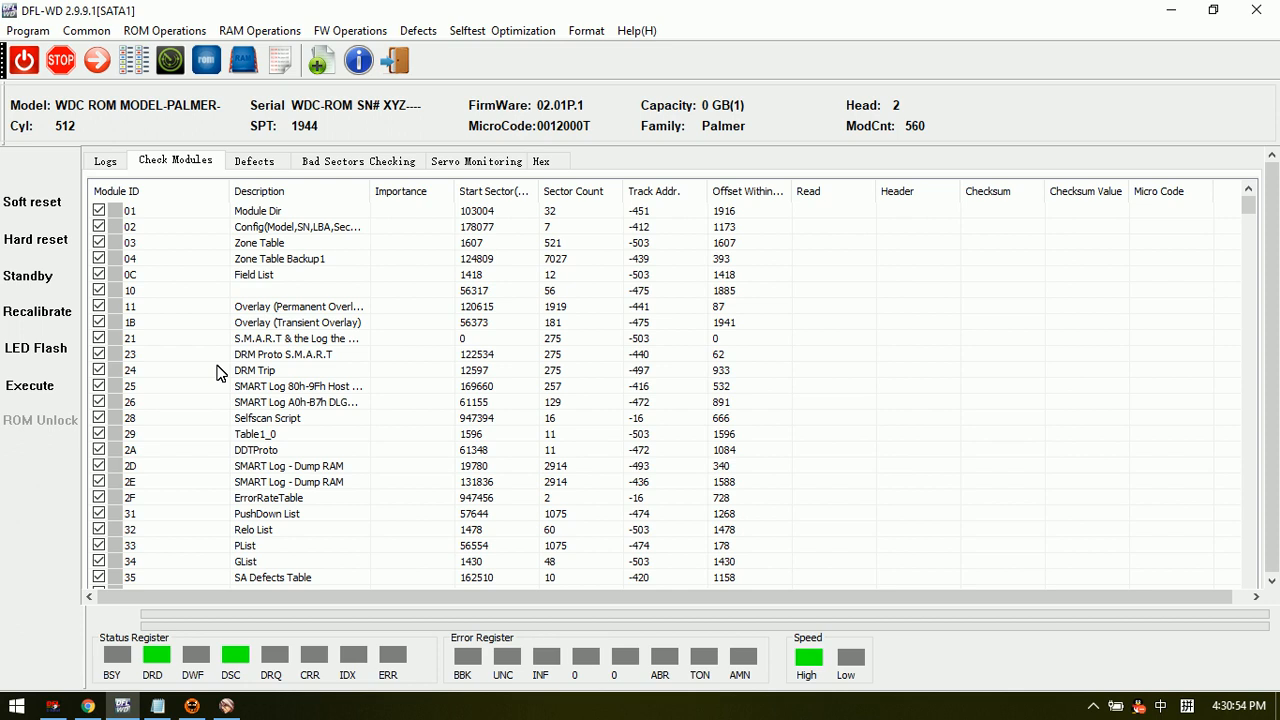
scroll(205, 500, down, 15)
scroll(216, 500, down, 20)
scroll(213, 484, down, 4)
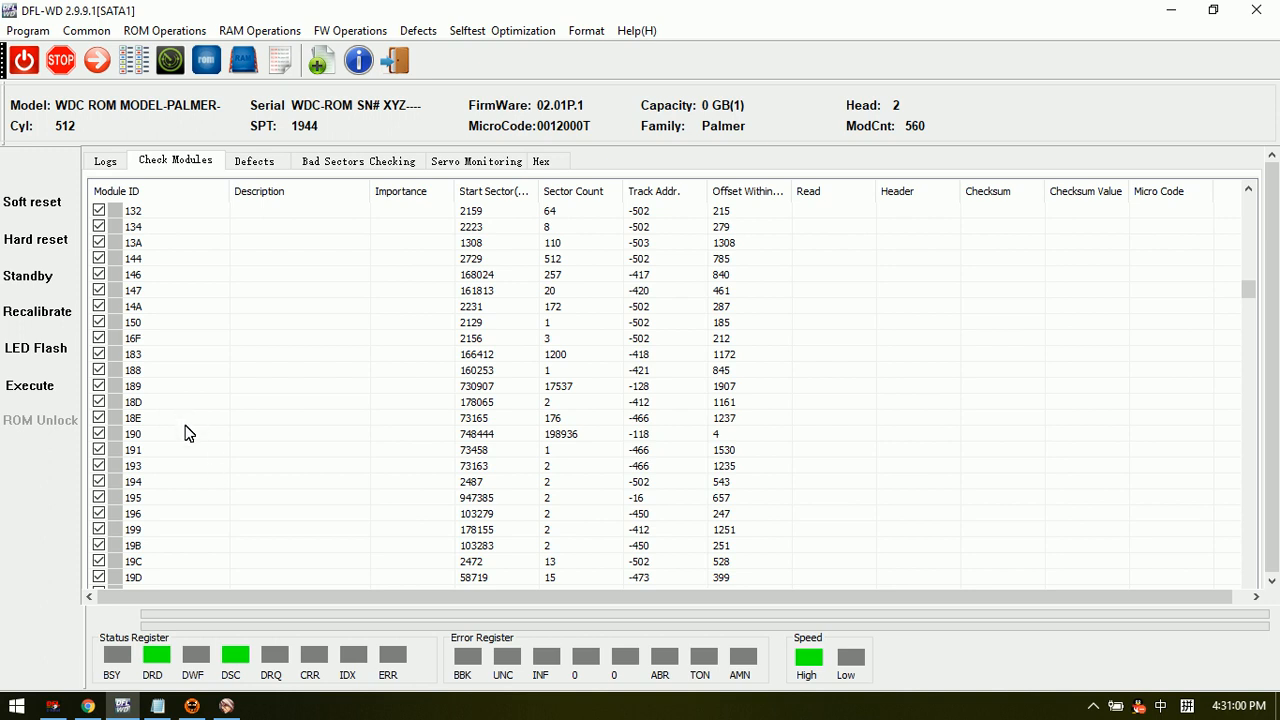
double_click(246, 437)
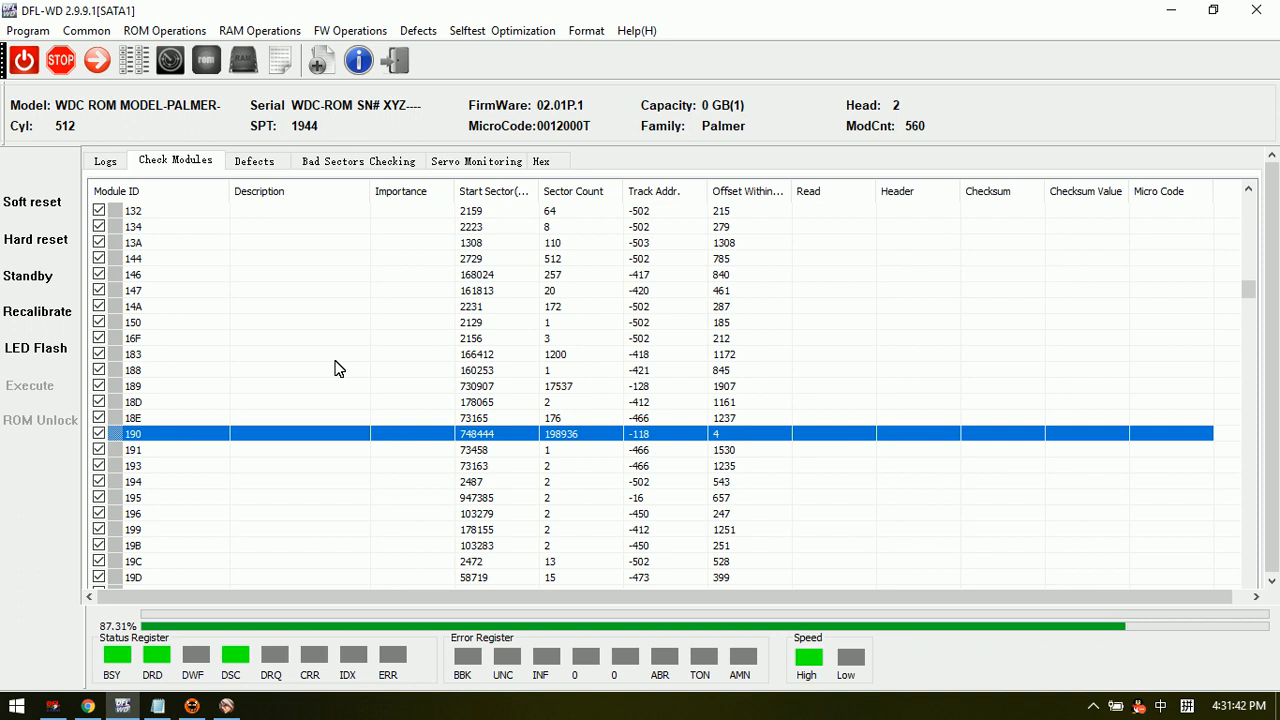
scroll(336, 369, down, 1)
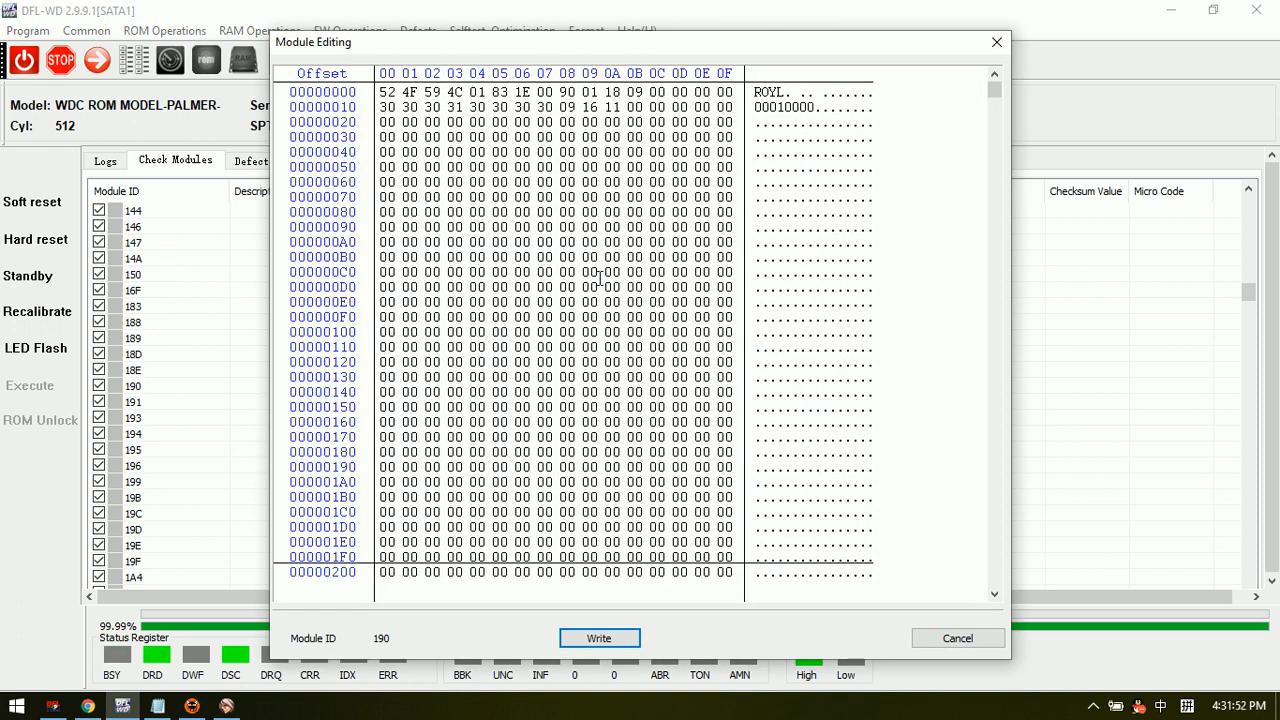
right_click(500, 212)
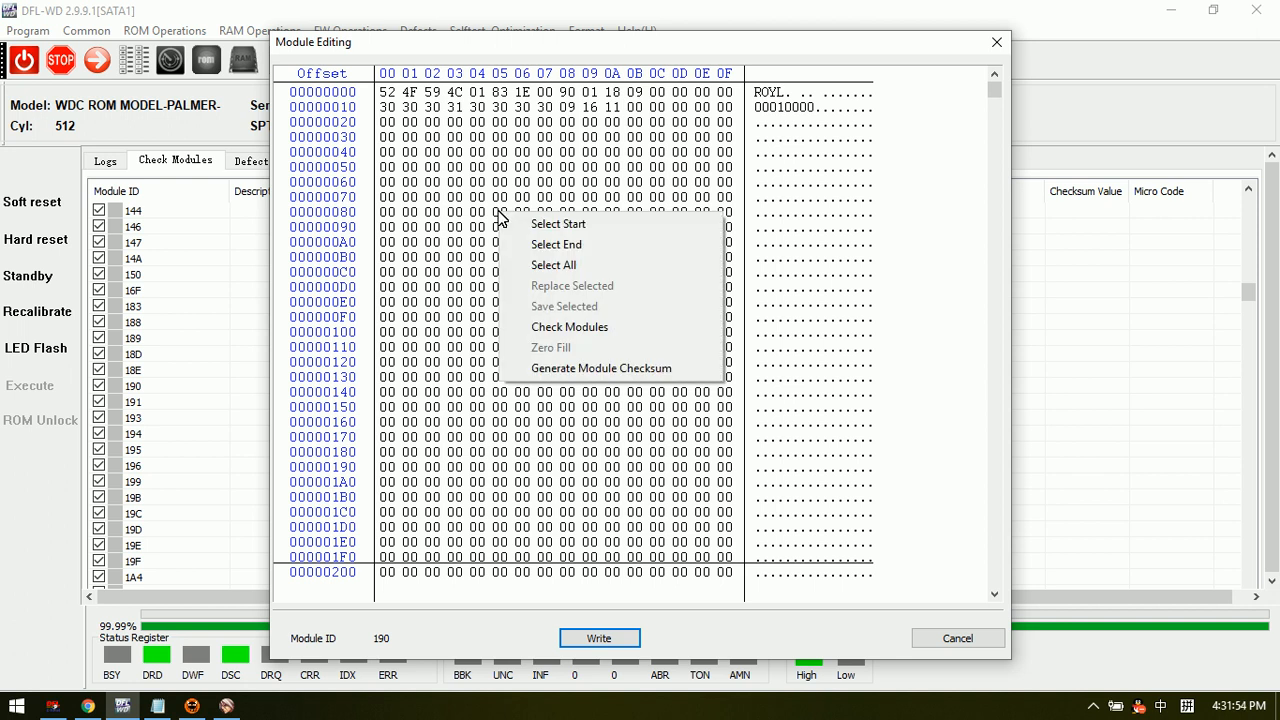
click(553, 265)
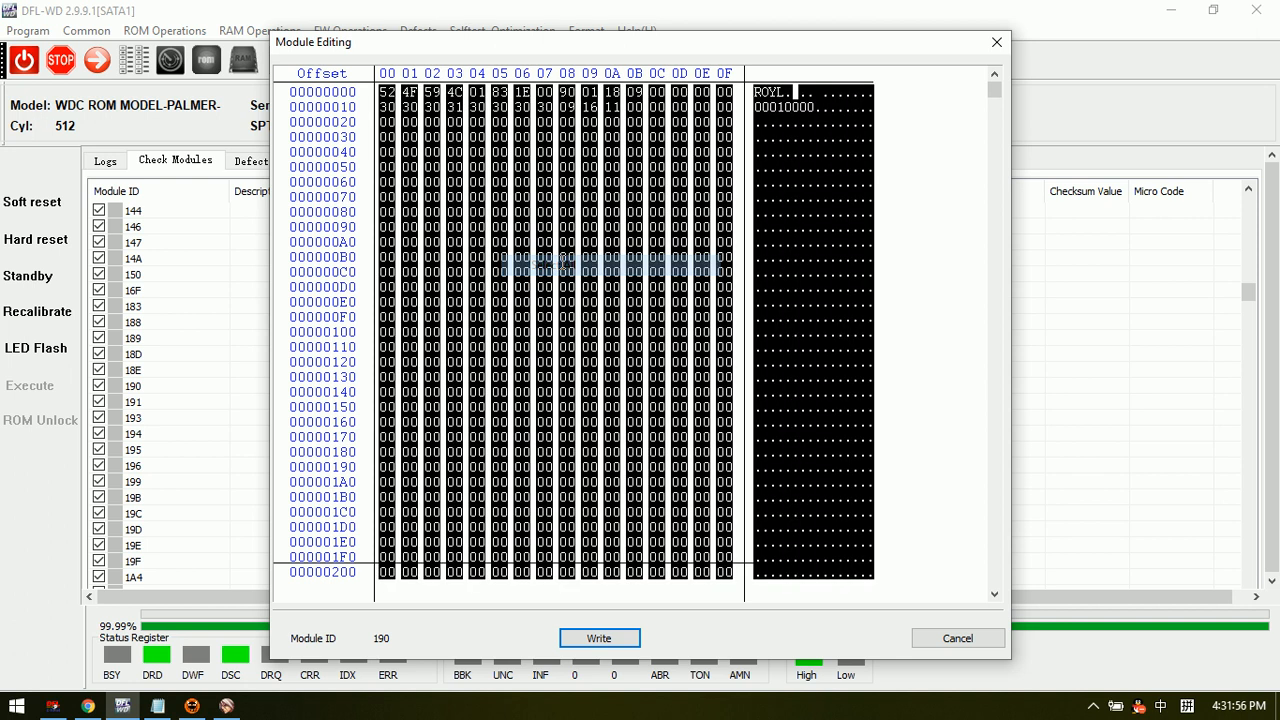
right_click(518, 222)
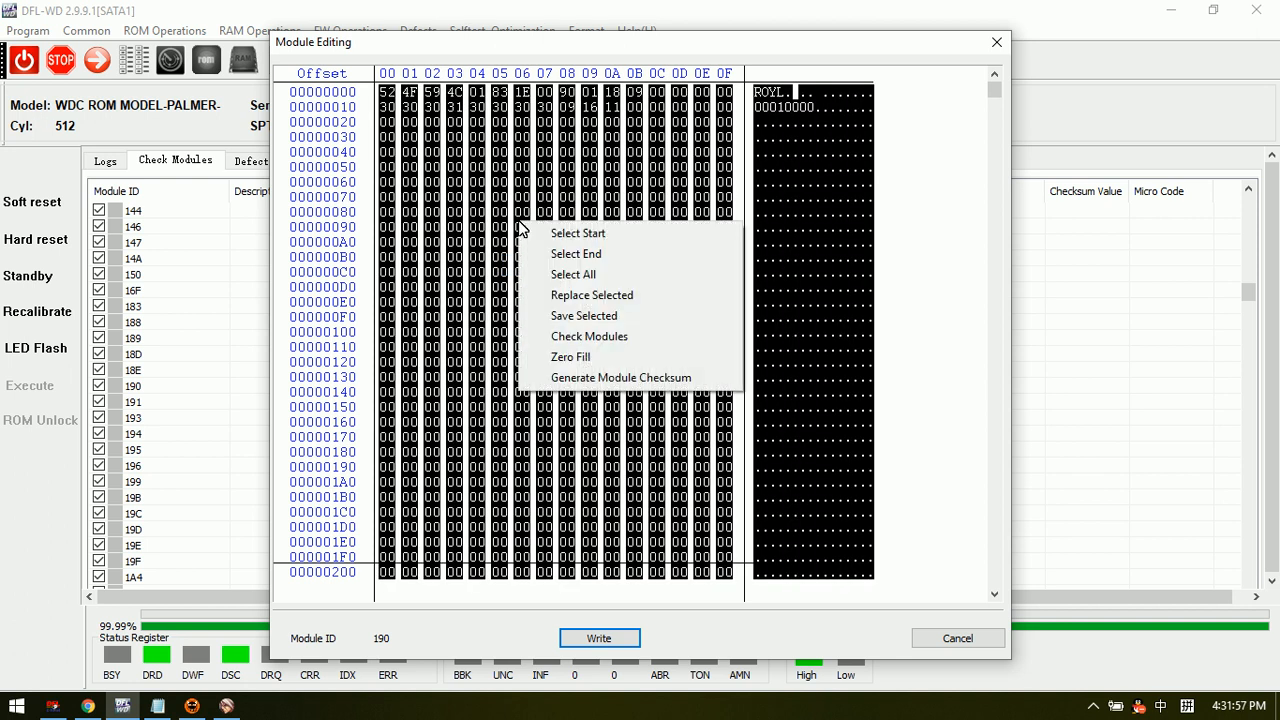
click(599, 316)
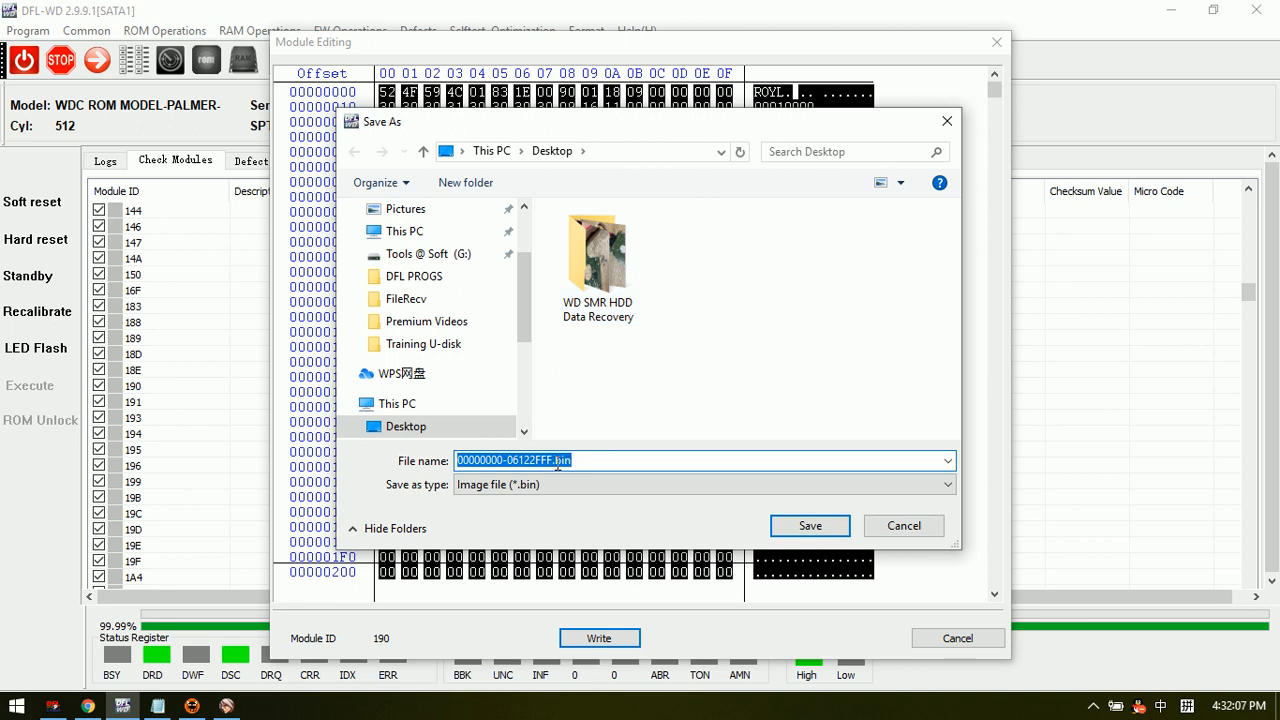
click(906, 527)
Step: Save the selected module data to the Desktop as 190.rpm with file type All files, and close the module editor without writing
right_click(495, 272)
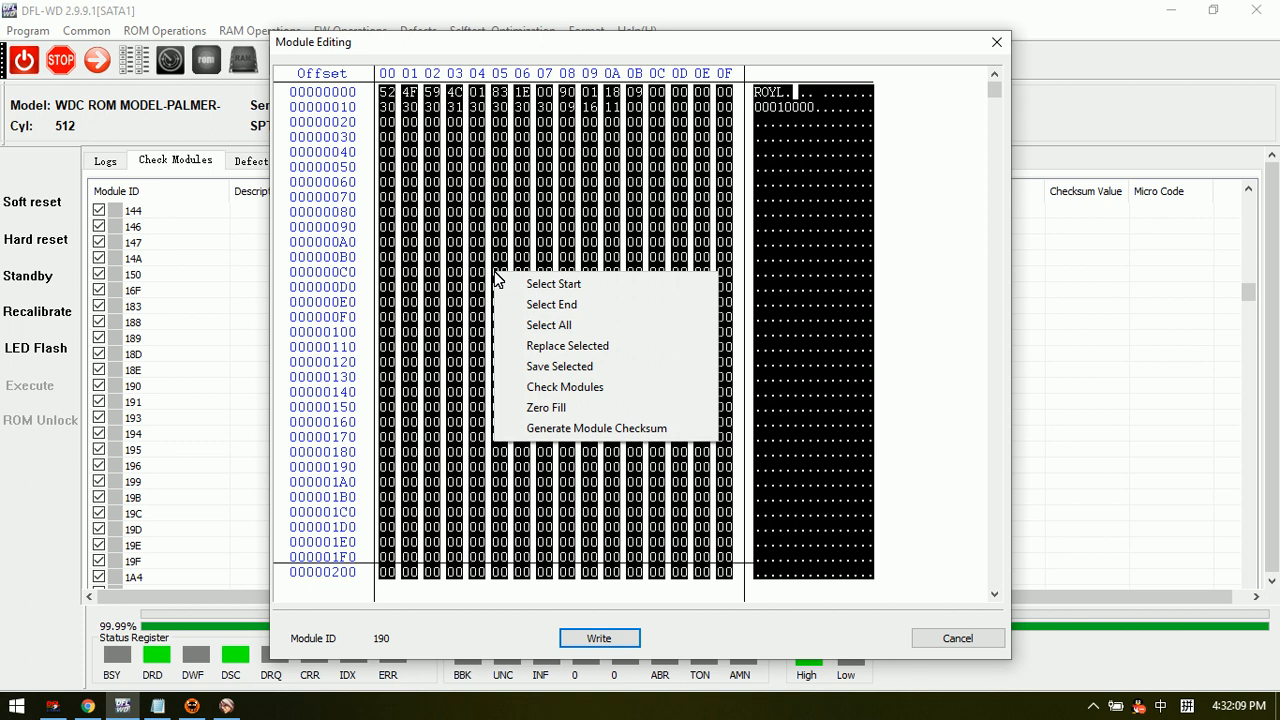
click(581, 367)
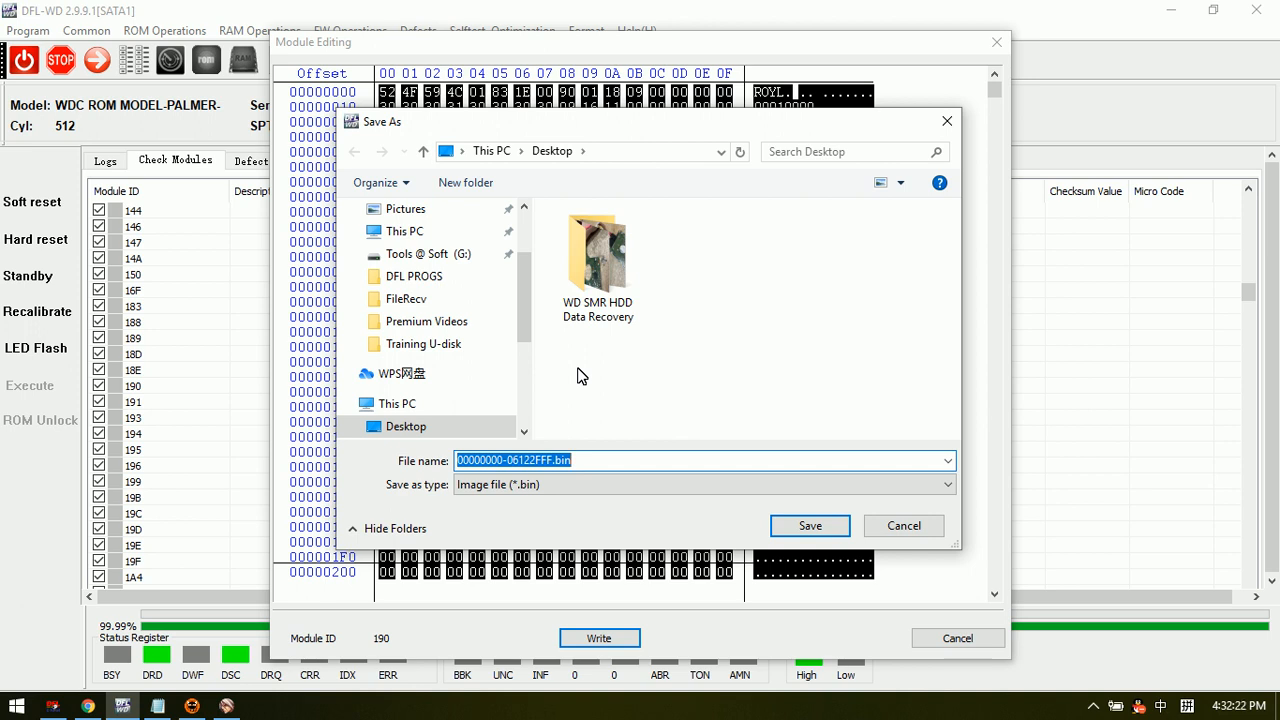
drag(554, 459, 406, 451)
text(190)
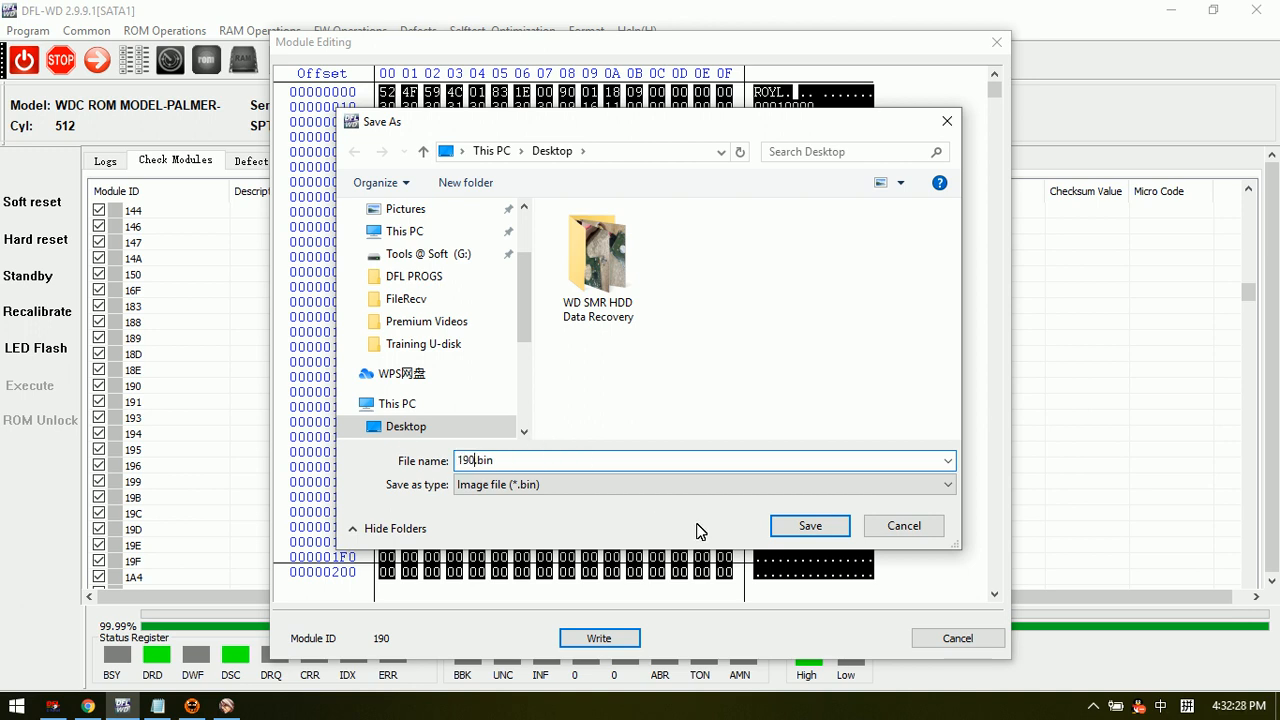
click(645, 487)
click(578, 516)
click(532, 460)
click(532, 460)
key(BackSpace)
key(BackSpace)
key(BackSpace)
key(BackSpace)
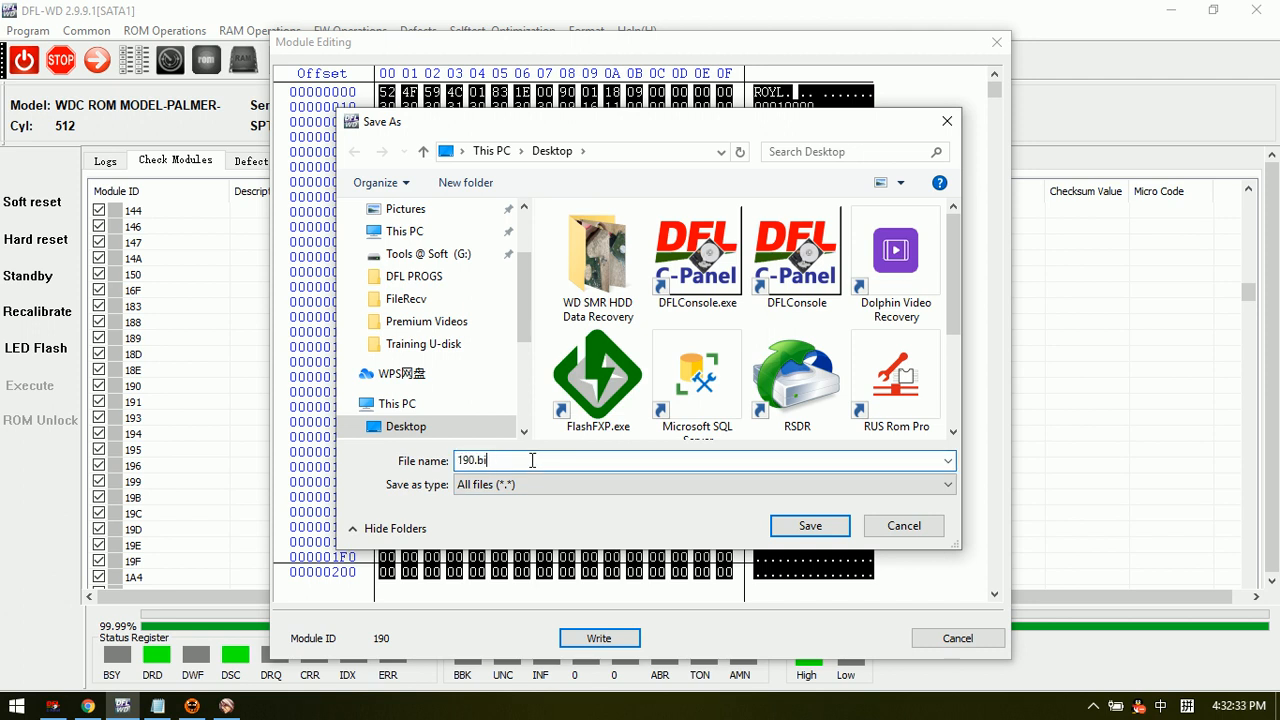
text(.rpm)
key(shift)
click(806, 524)
click(648, 409)
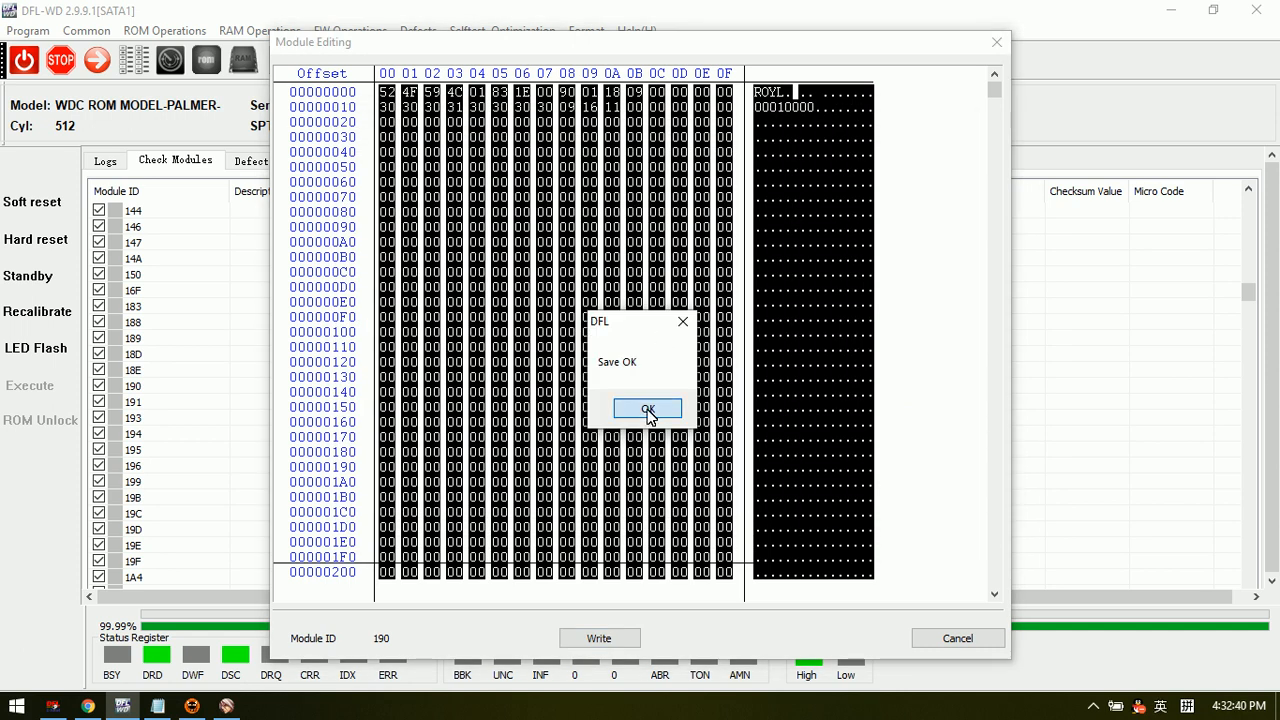
drag(997, 90, 940, 8)
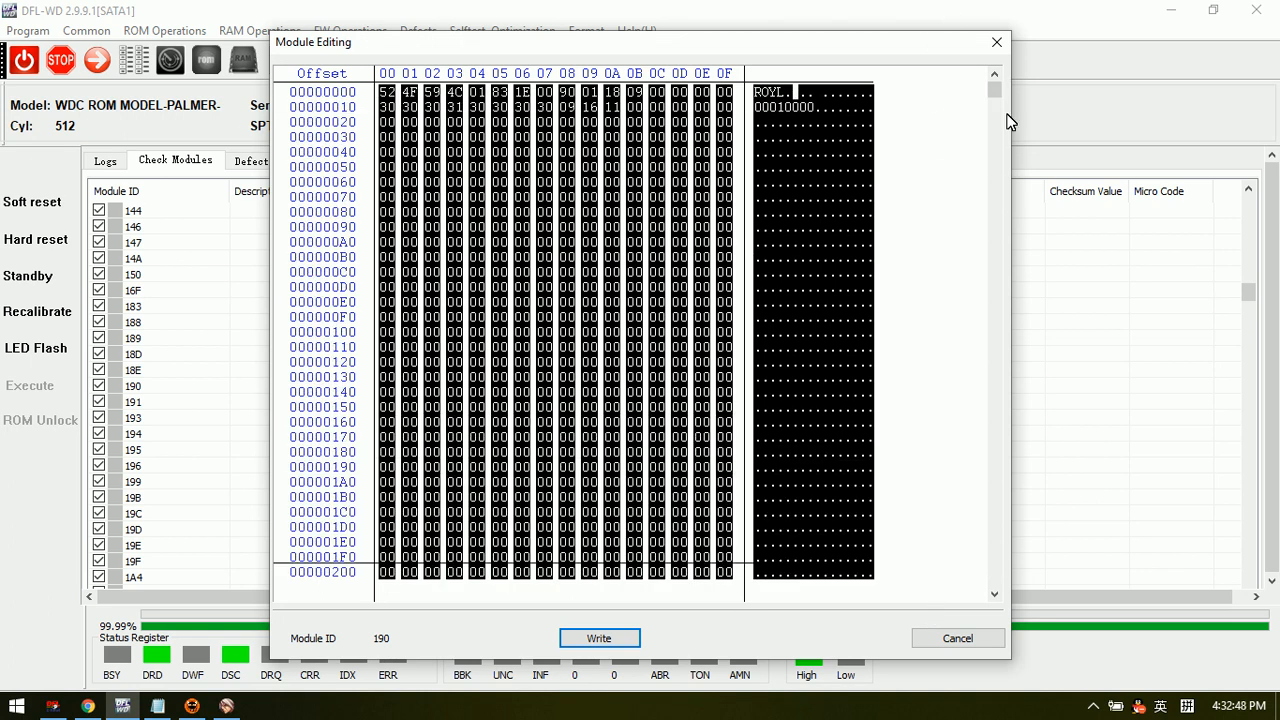
click(996, 43)
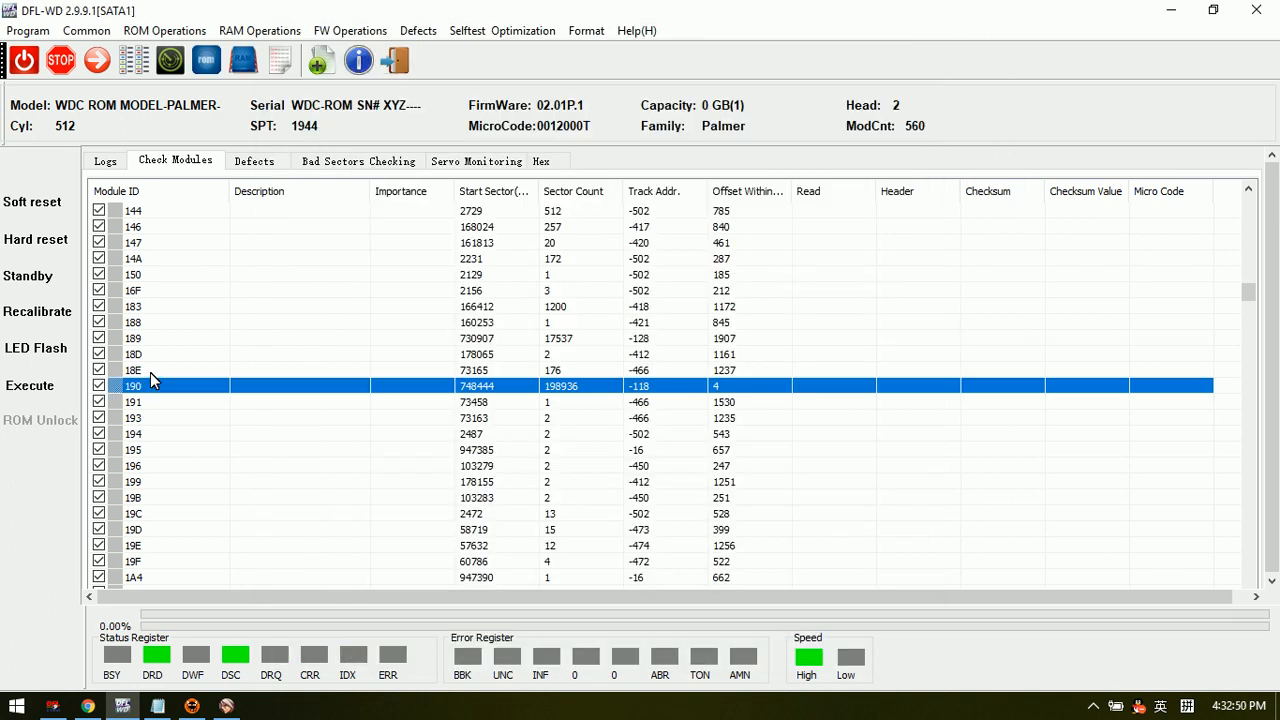
Step: Start reading firmware modules, sort the module selection list by ID in ascending order and deselect all modules
click(353, 31)
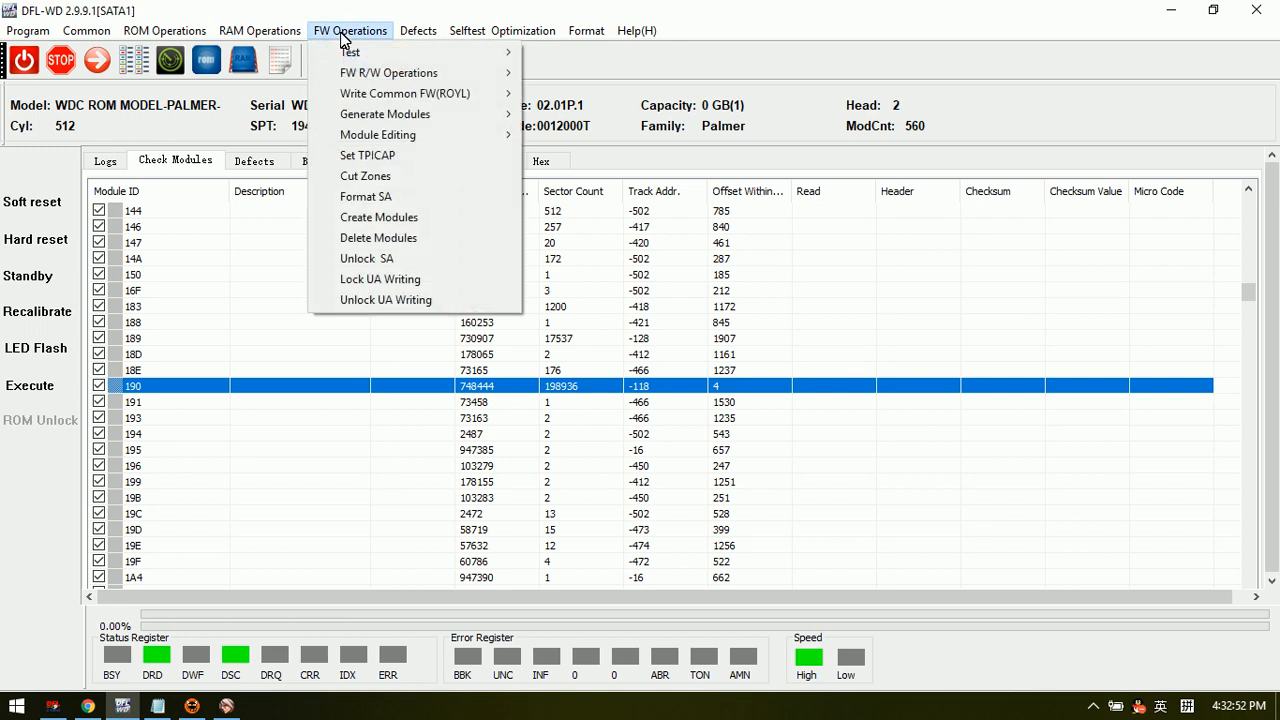
mouse_move(395, 75)
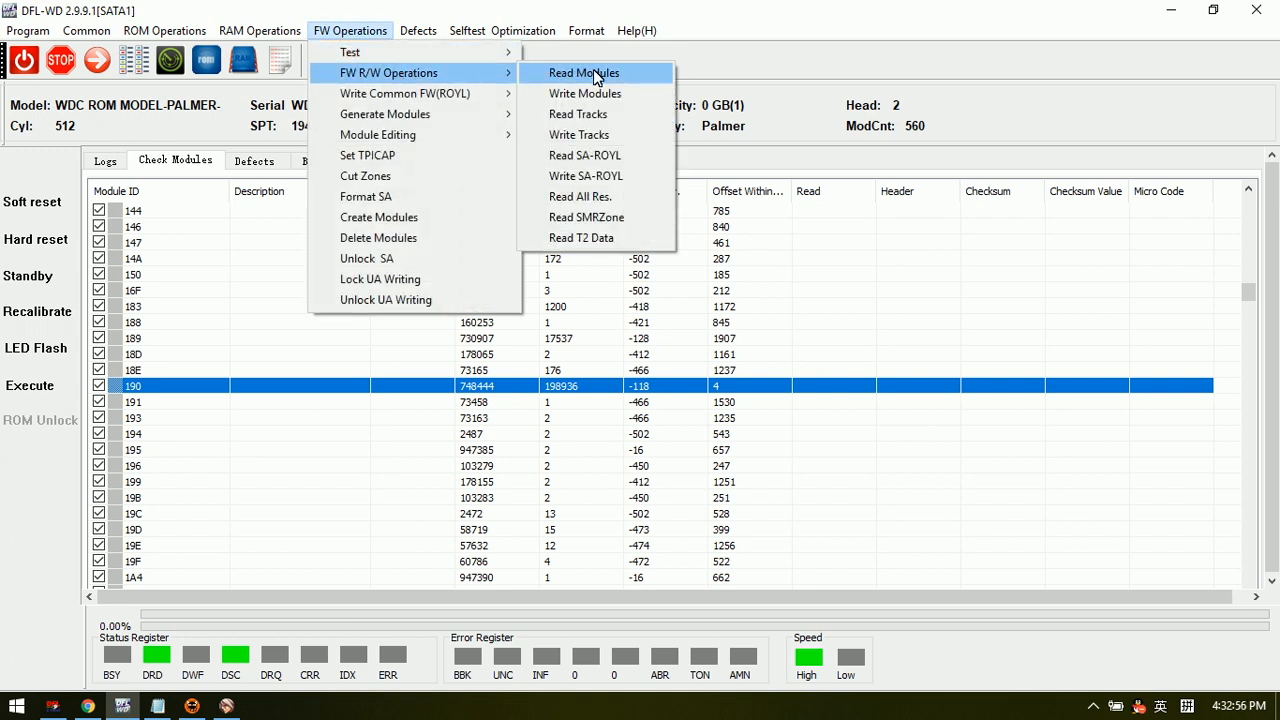
click(645, 80)
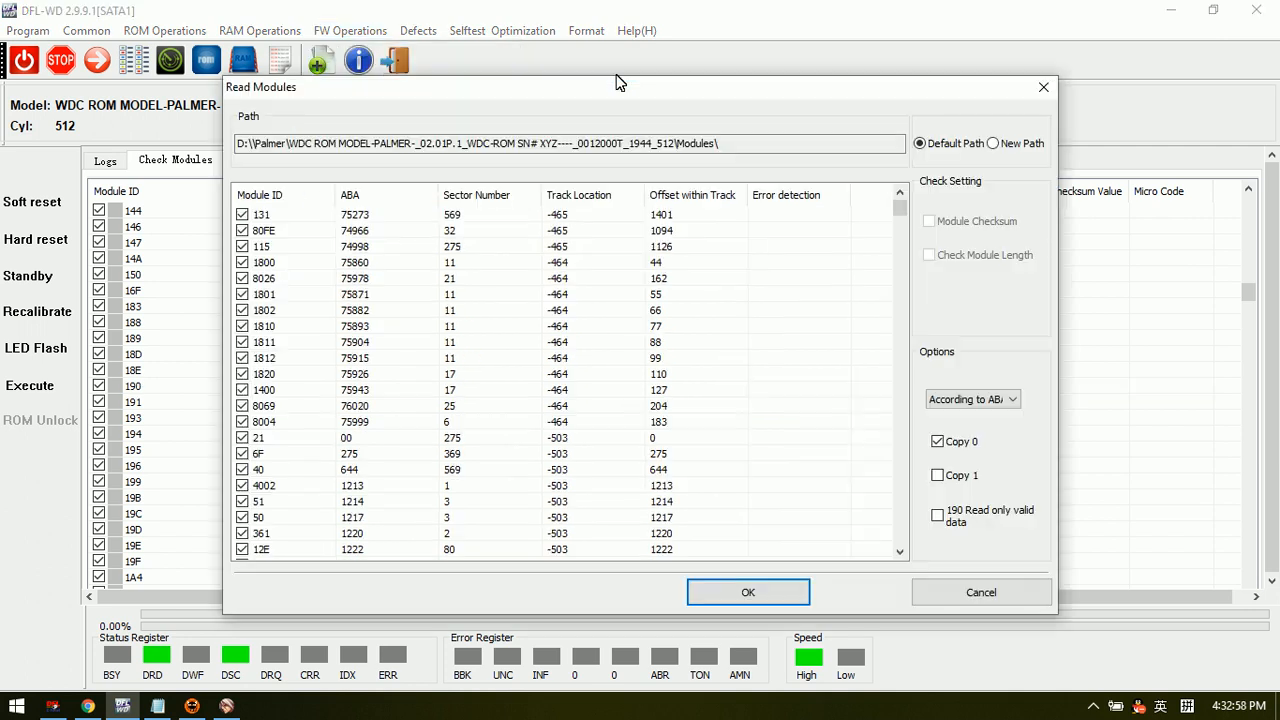
click(270, 195)
click(270, 195)
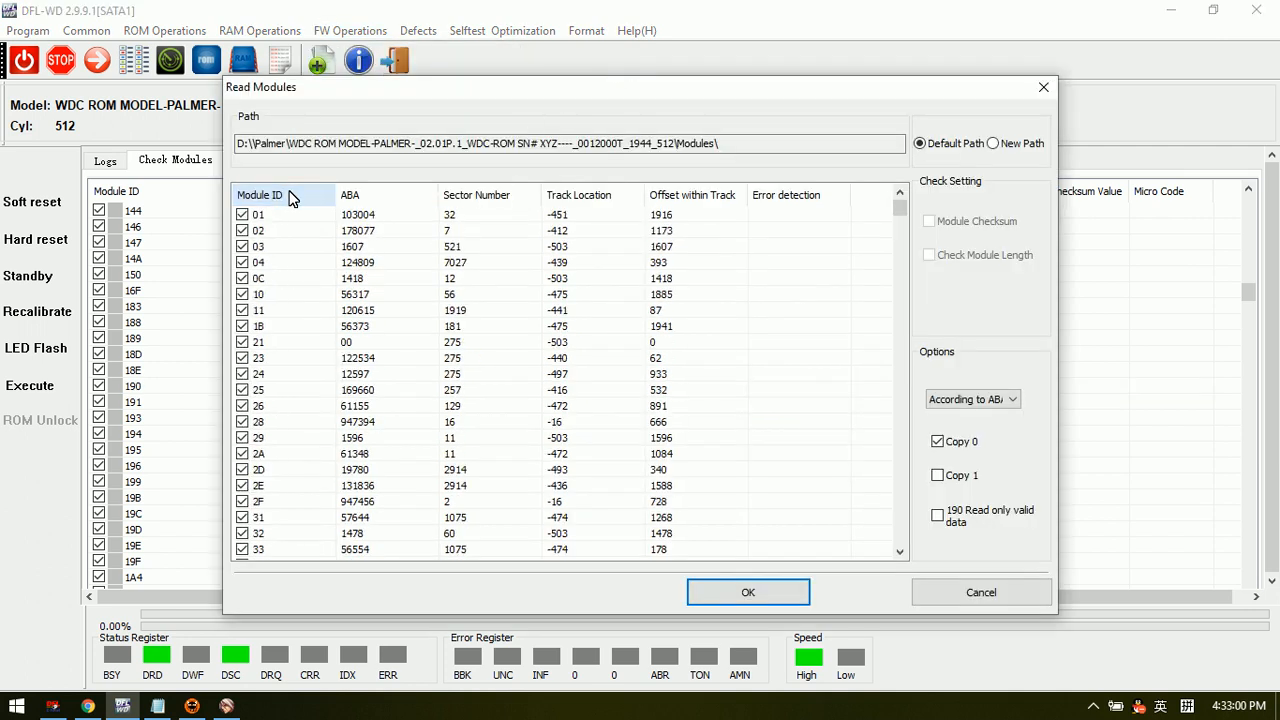
right_click(300, 262)
click(363, 289)
Step: Read only module 190 according to ID to the default path and check its read result in the log
scroll(305, 470, down, 5)
scroll(305, 470, down, 15)
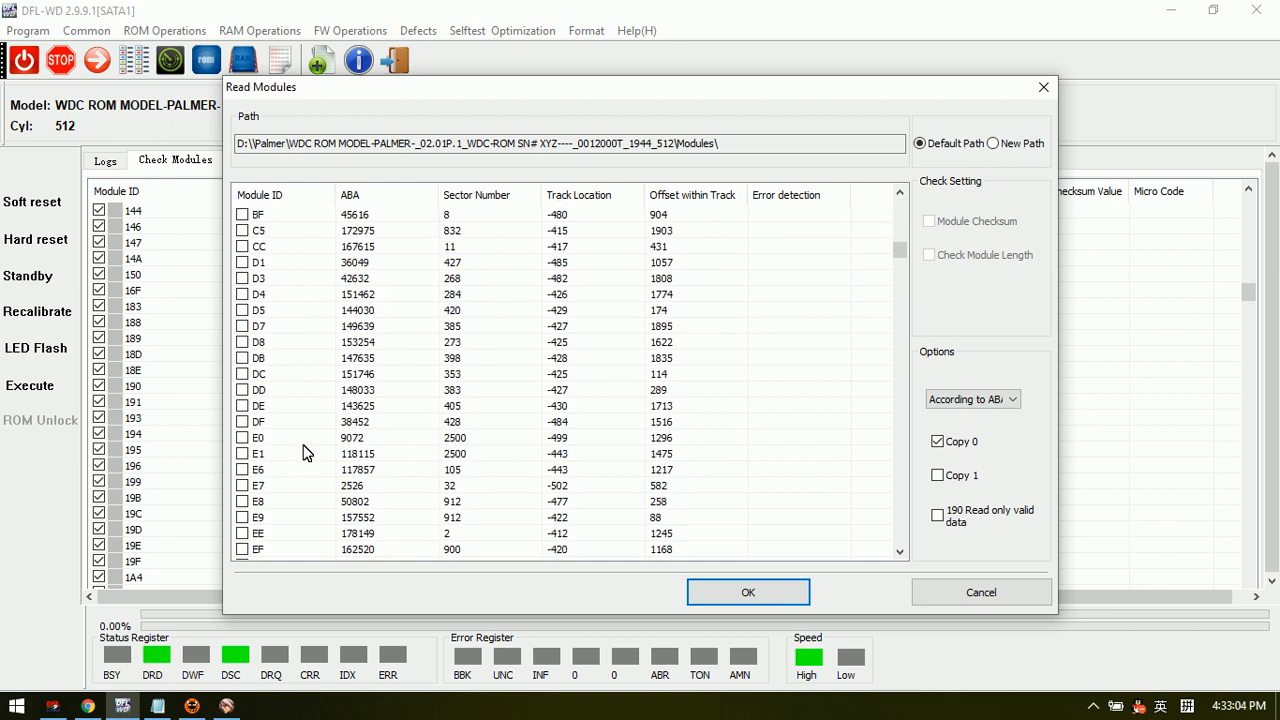
scroll(305, 453, down, 5)
click(242, 485)
click(1005, 399)
click(993, 422)
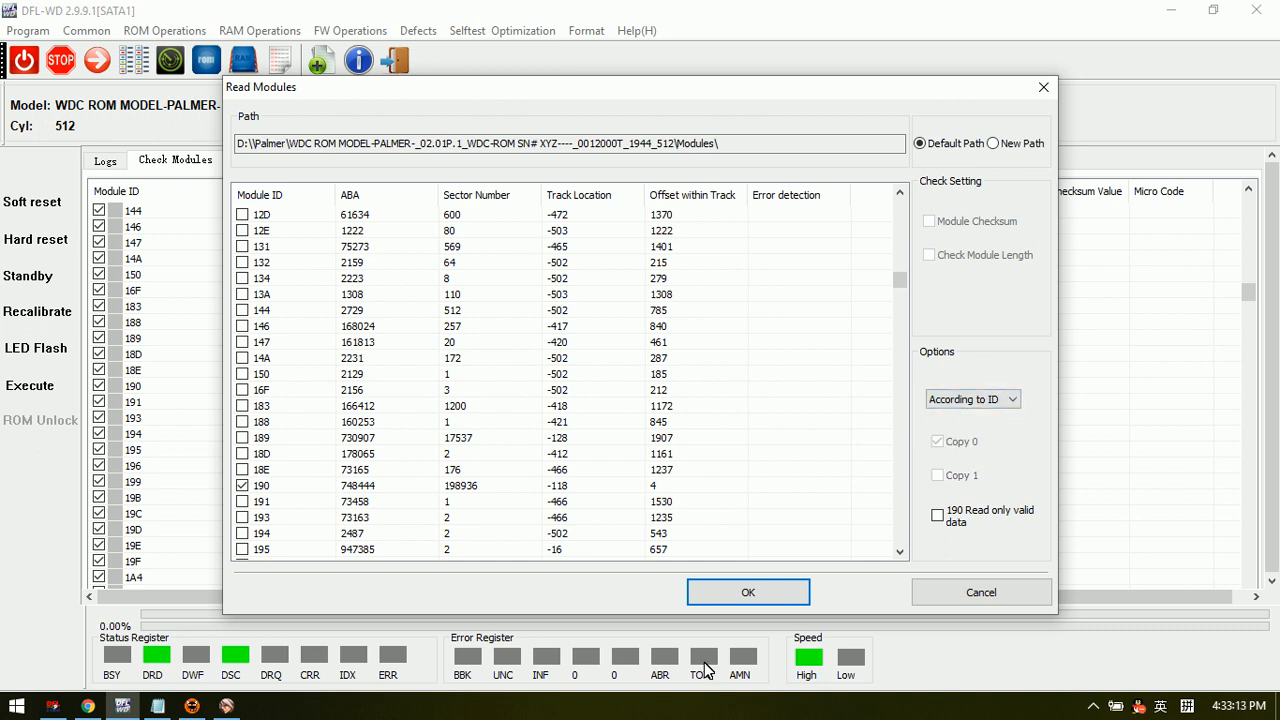
click(737, 594)
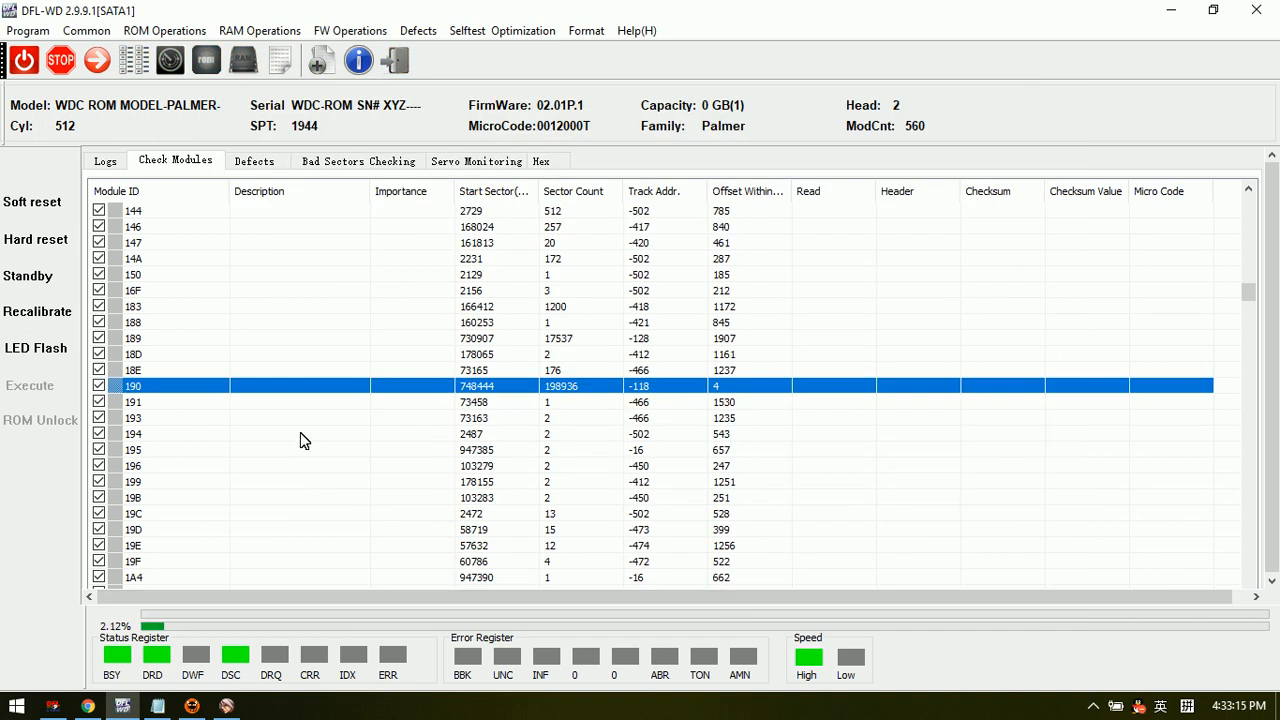
click(105, 161)
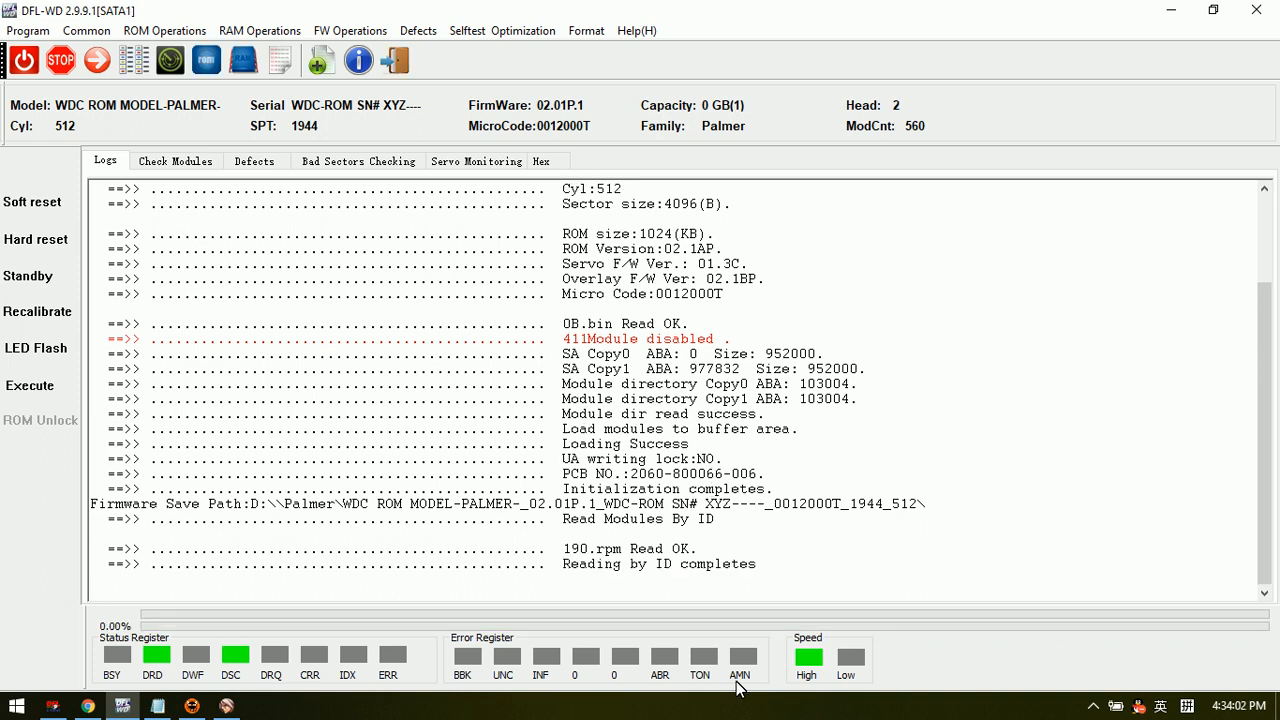
drag(743, 549, 480, 551)
click(770, 554)
Step: Start another module read and sort the selection list by module ID in ascending order
click(350, 31)
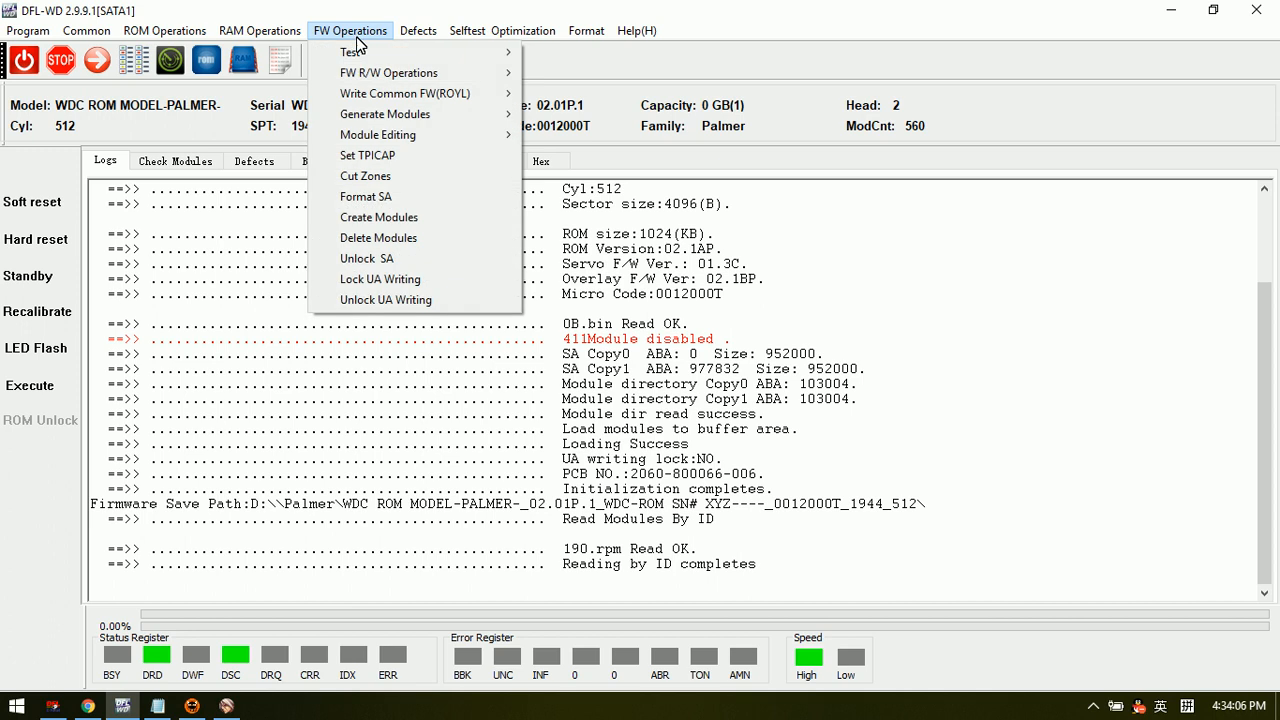
mouse_move(388, 72)
click(580, 76)
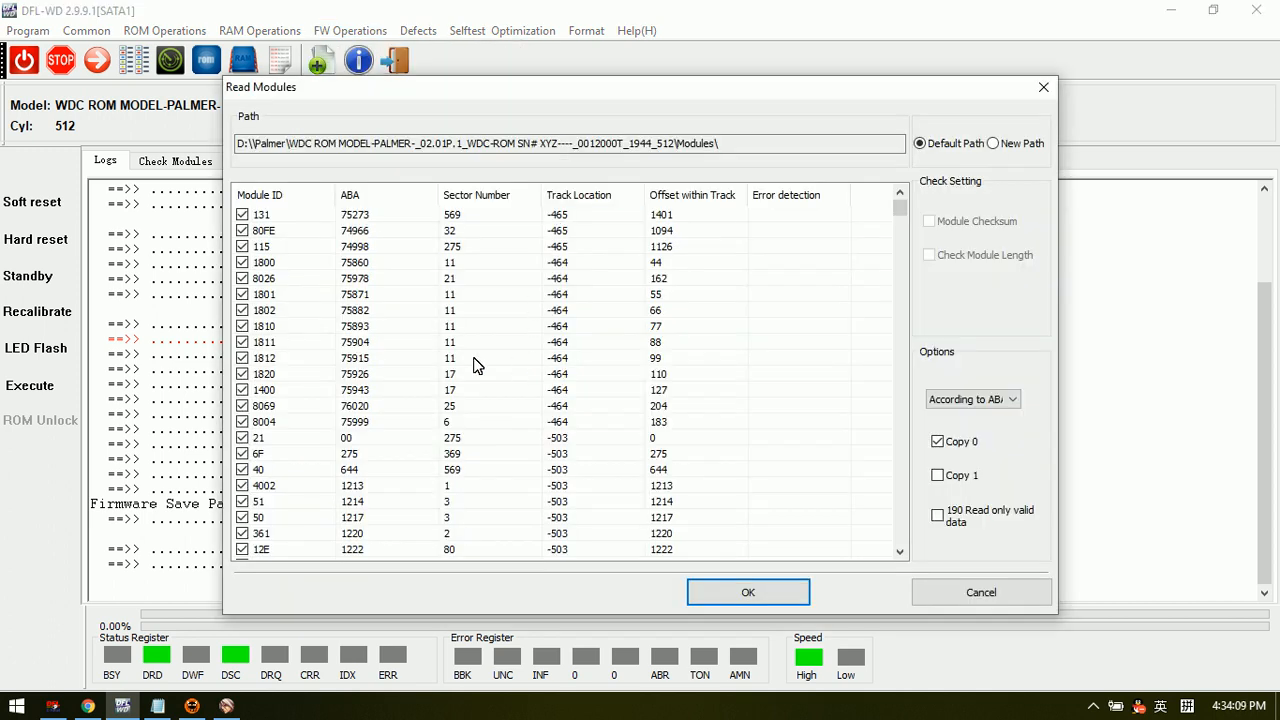
click(297, 196)
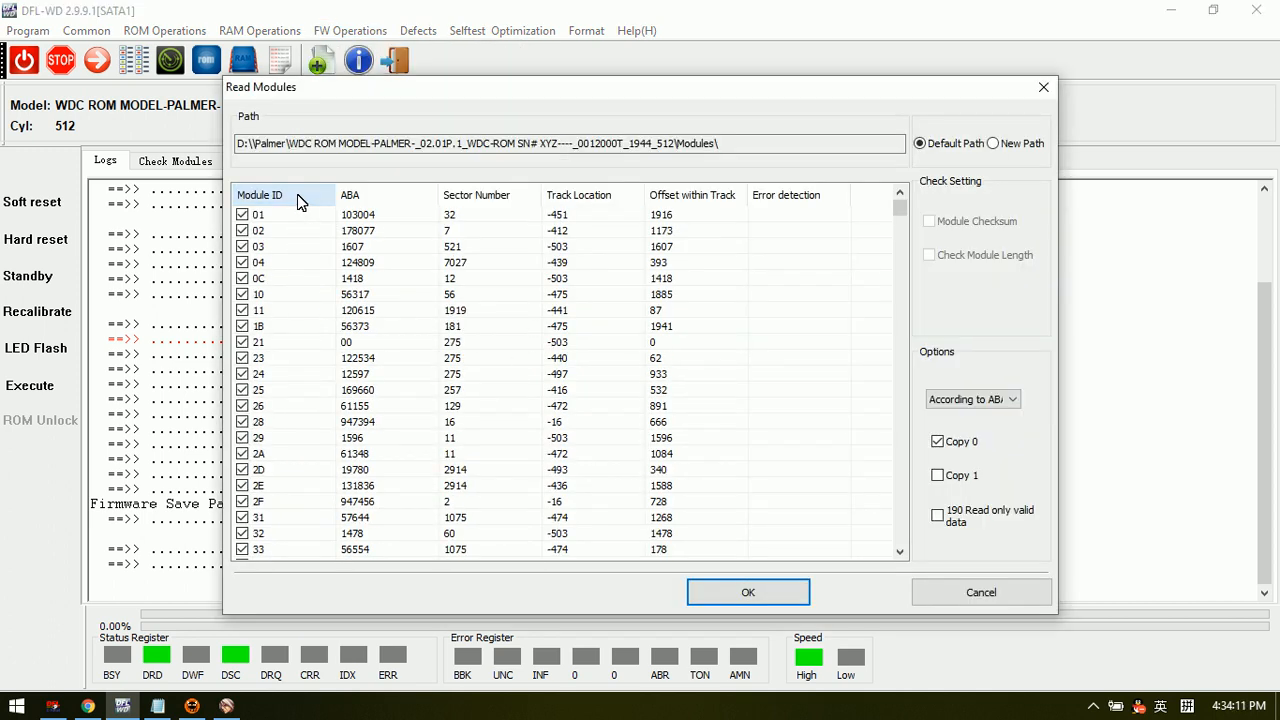
right_click(298, 331)
click(300, 405)
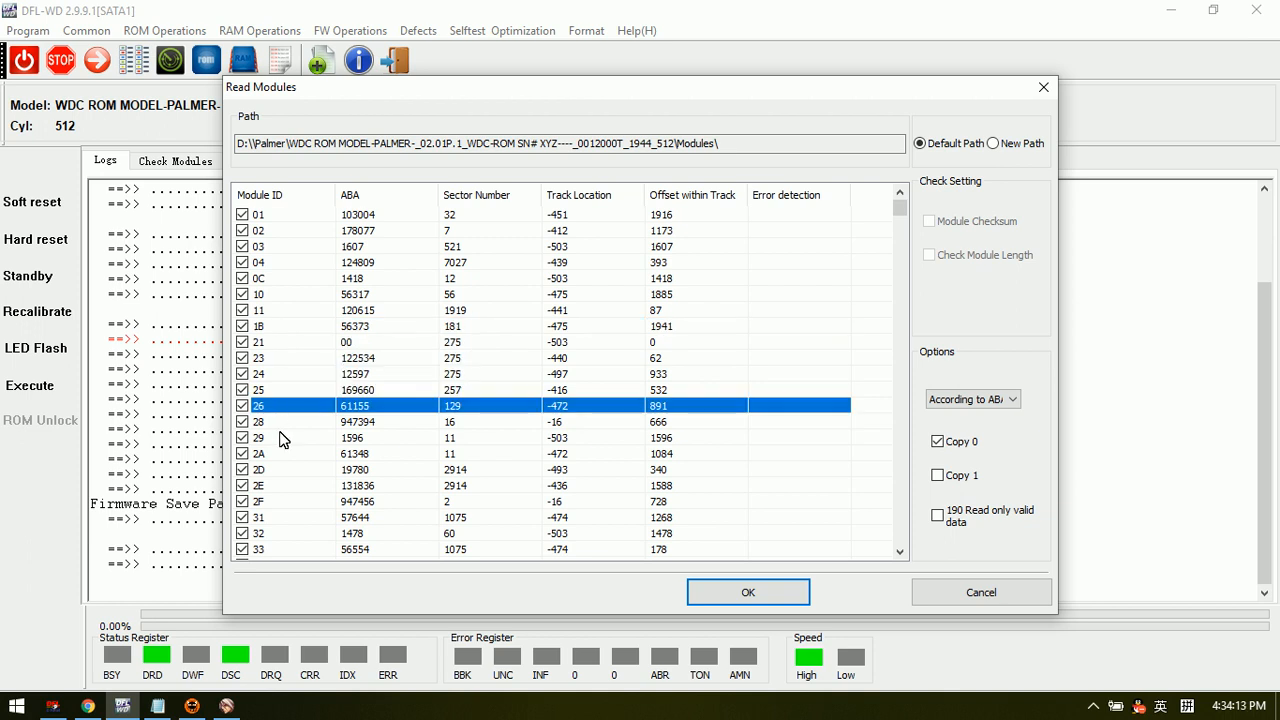
Step: Deselect all modules in the read list and select only module 190
scroll(303, 405, down, 10)
scroll(303, 410, down, 20)
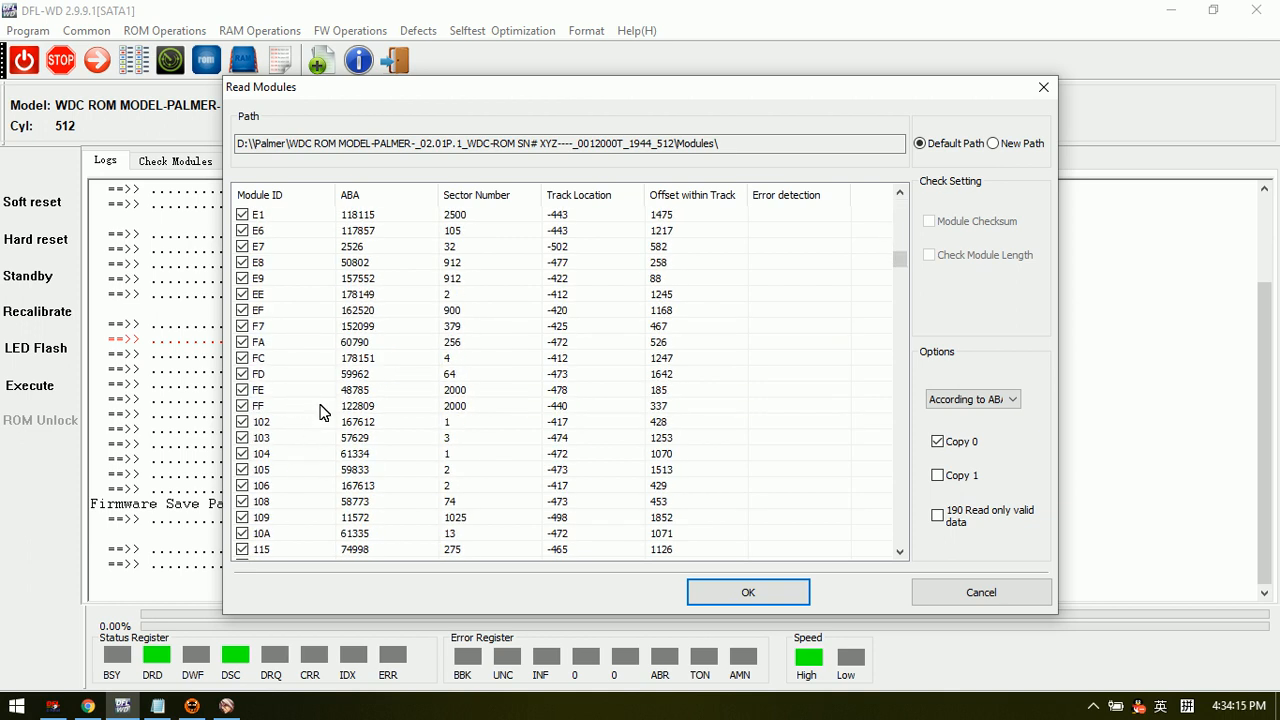
scroll(300, 421, down, 4)
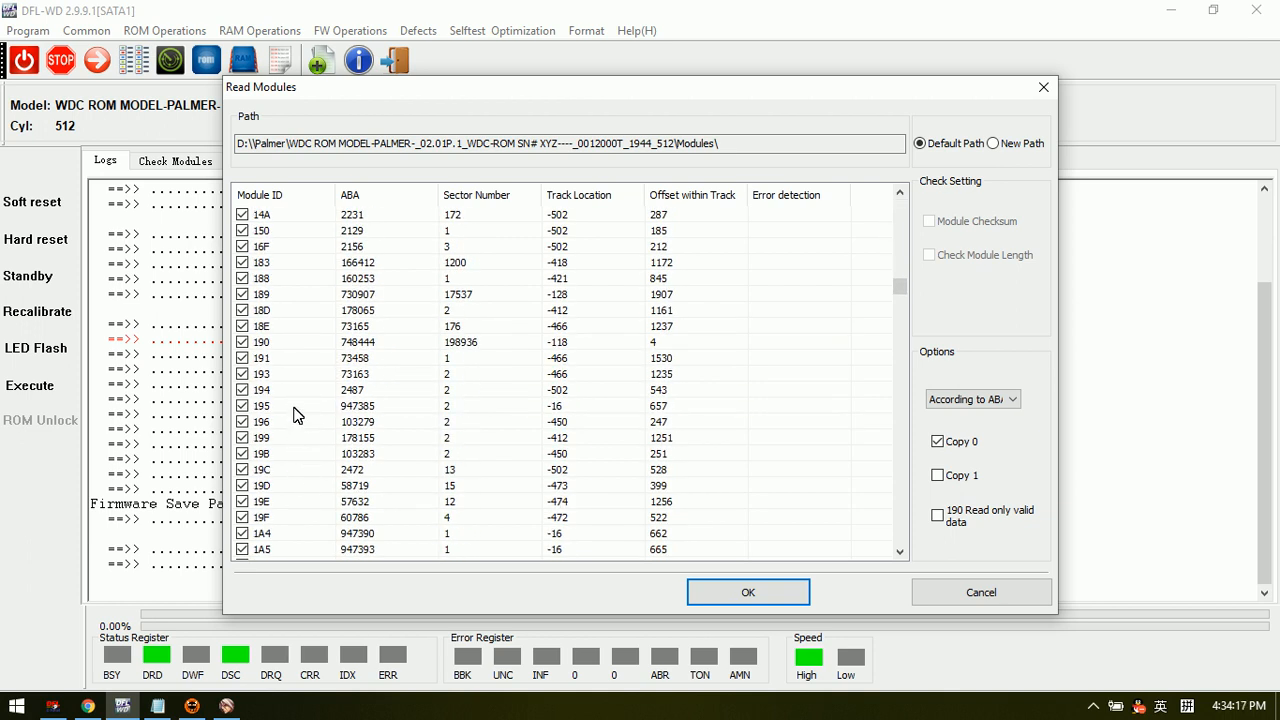
click(280, 390)
right_click(335, 326)
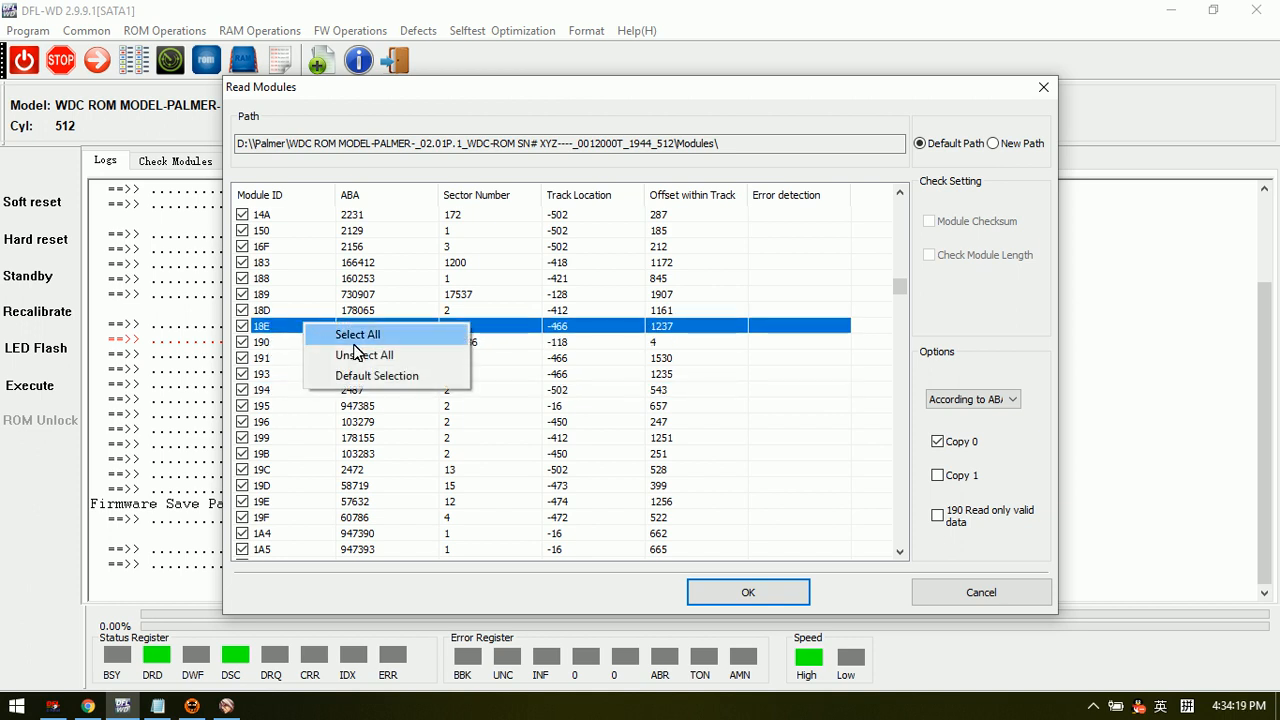
click(355, 357)
click(242, 342)
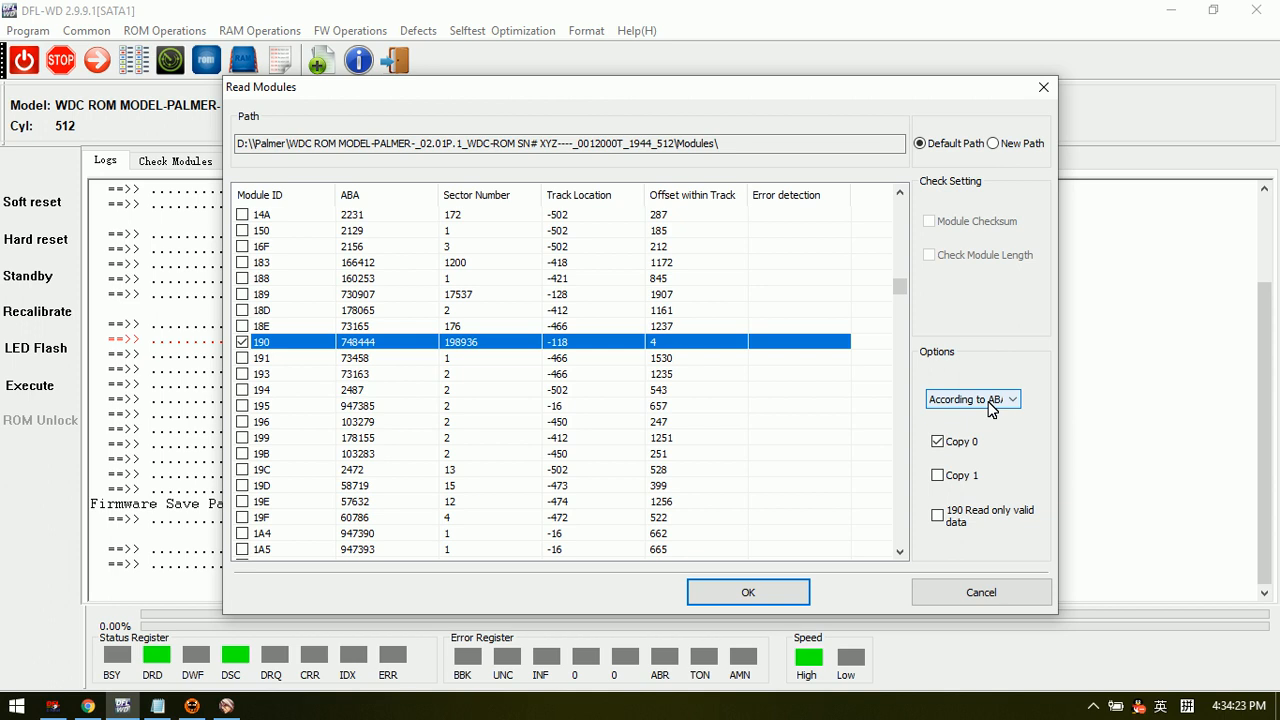
Step: Read module 190 according to ABA from Copy 1 only, saving it to the default path
click(961, 476)
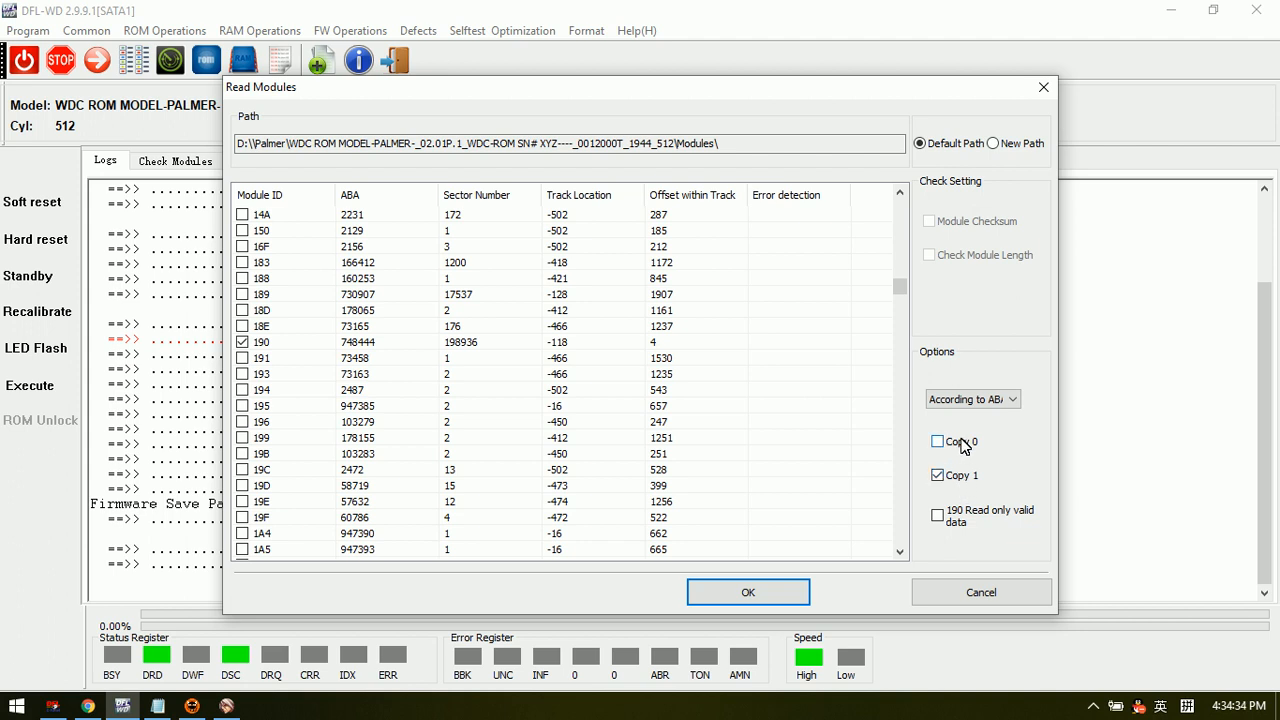
click(318, 345)
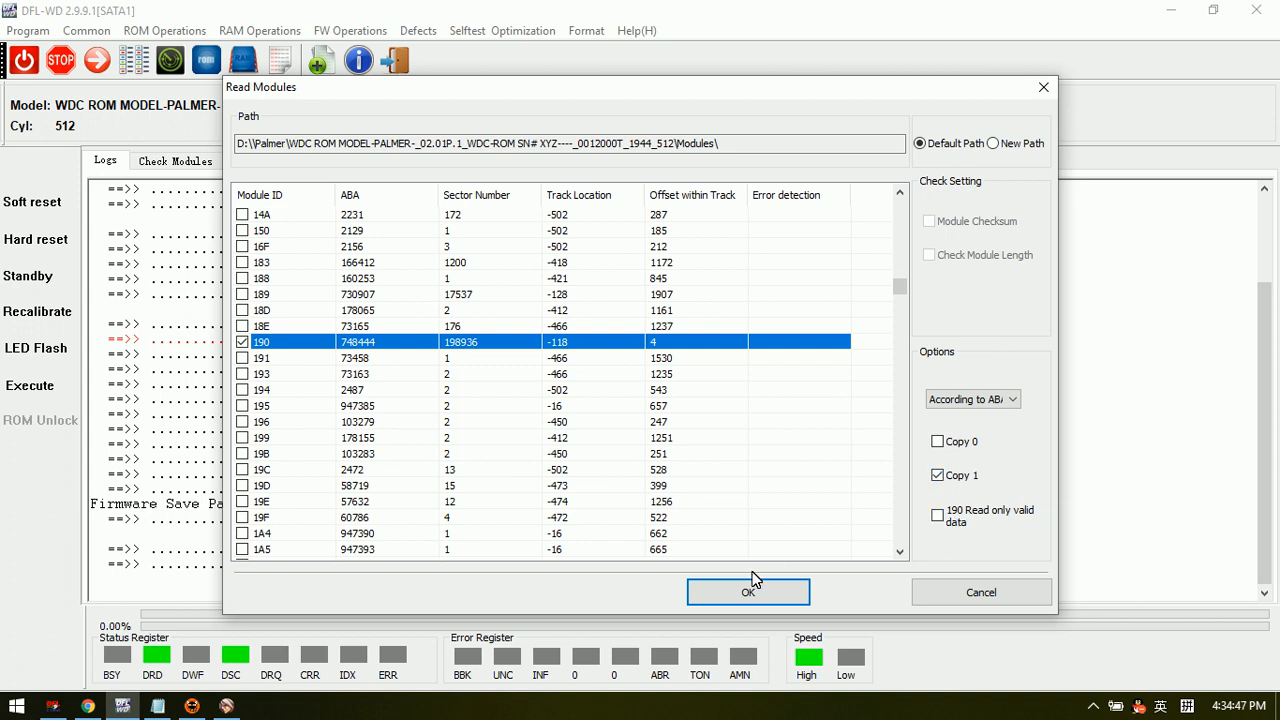
click(957, 444)
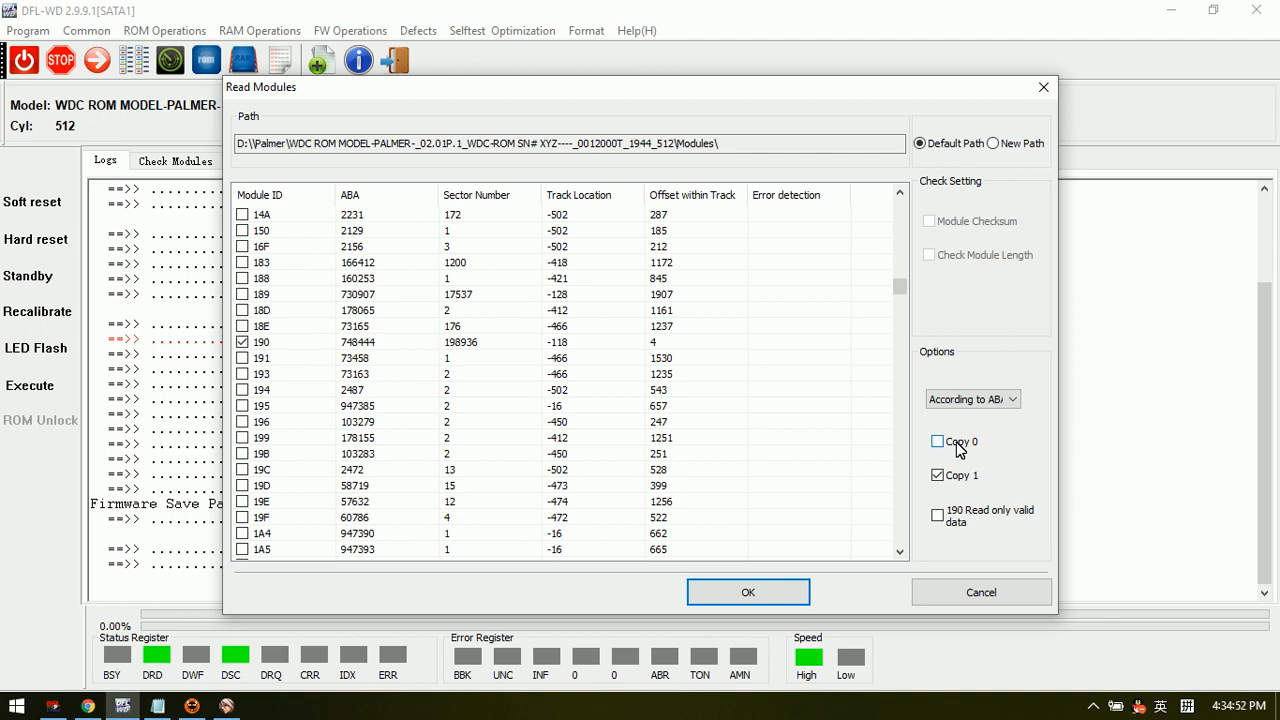
click(958, 450)
click(955, 481)
click(746, 591)
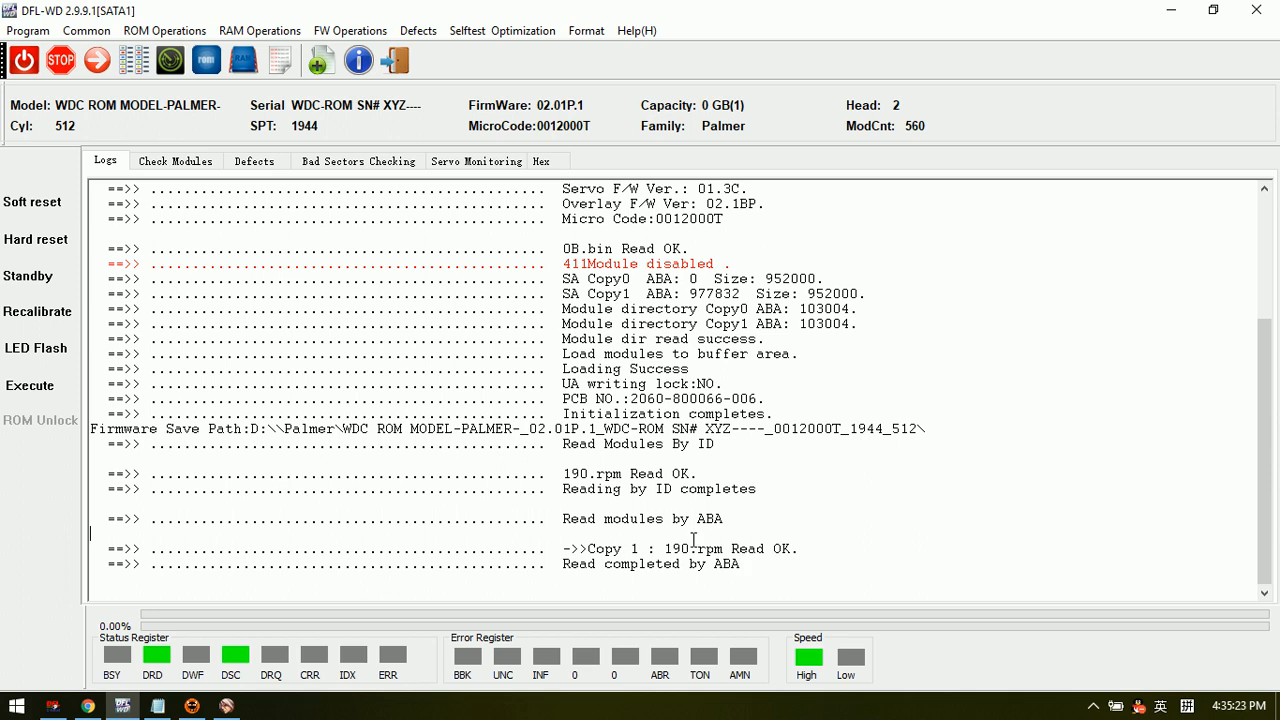
click(178, 164)
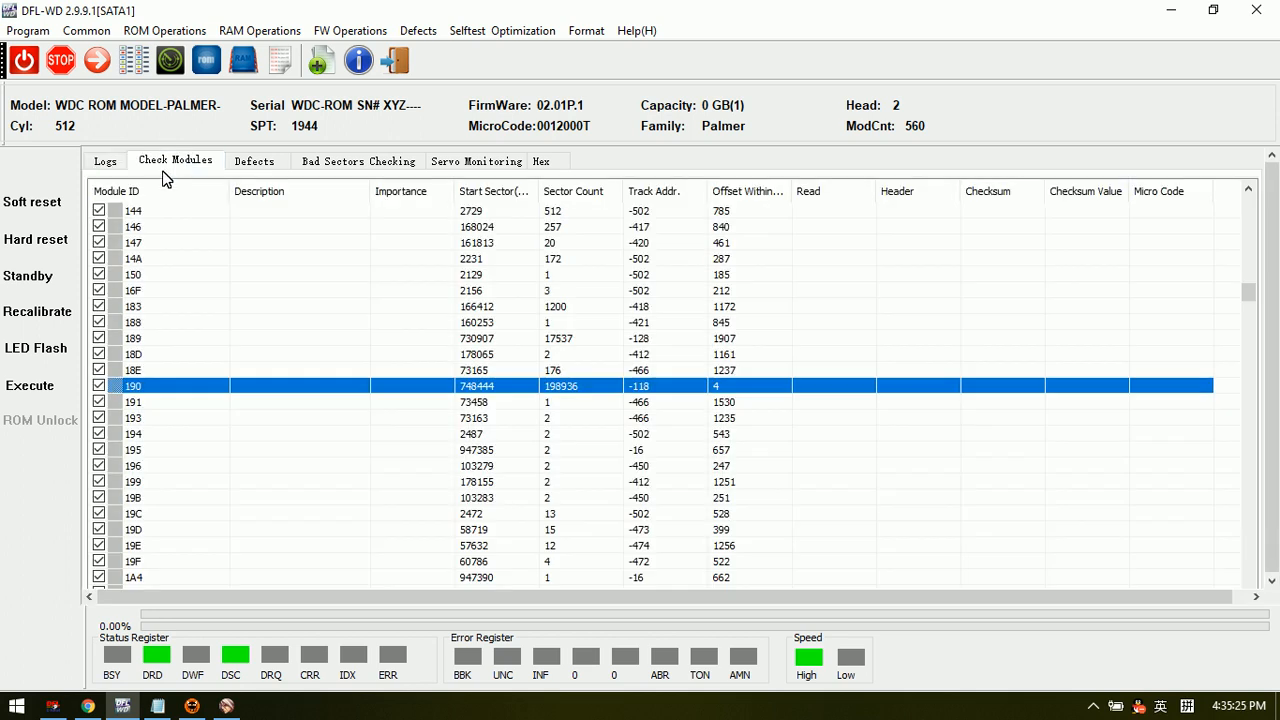
click(110, 163)
click(143, 166)
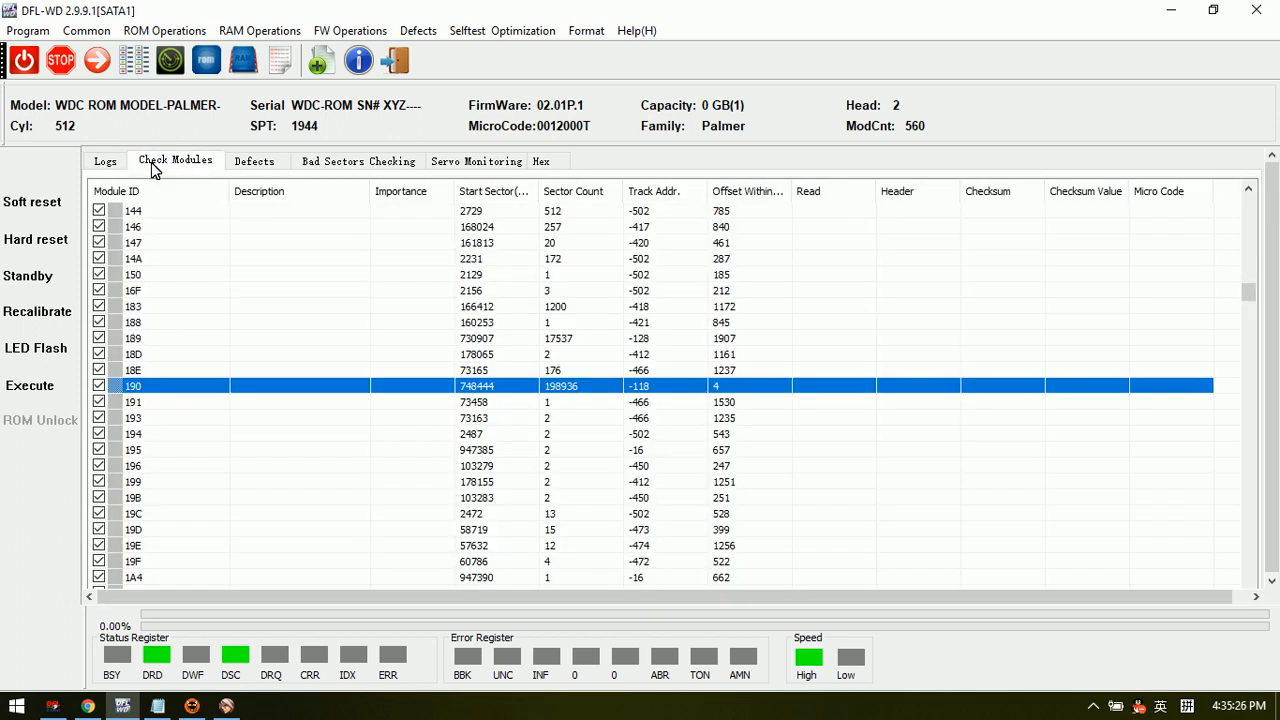
Step: Read Region 0 of the service area to its default file path and check its read result in the log
click(345, 30)
mouse_move(412, 78)
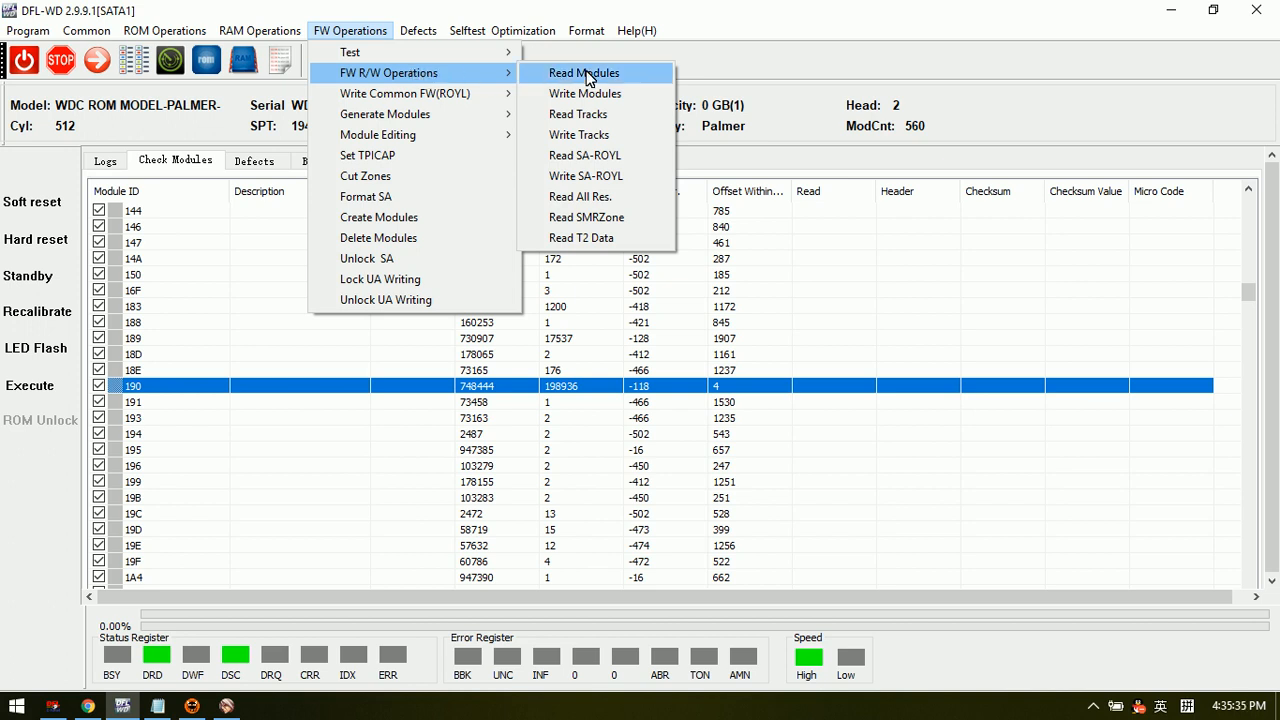
click(592, 158)
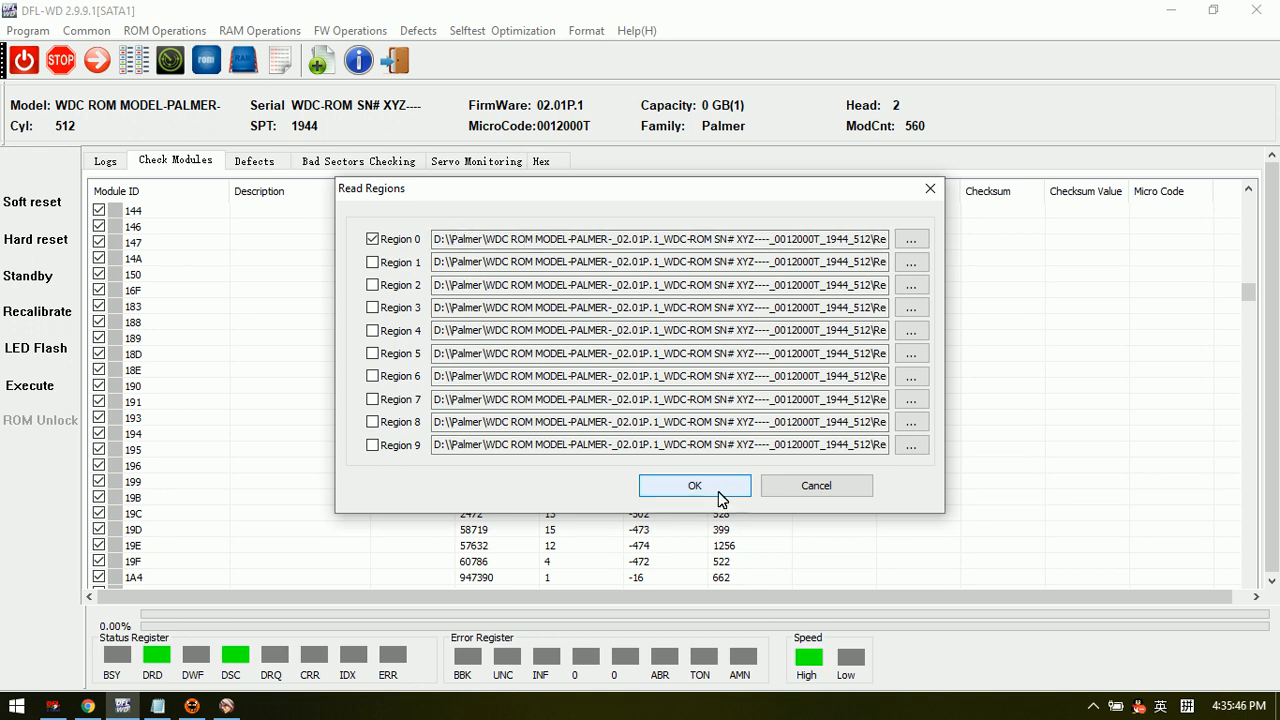
click(686, 508)
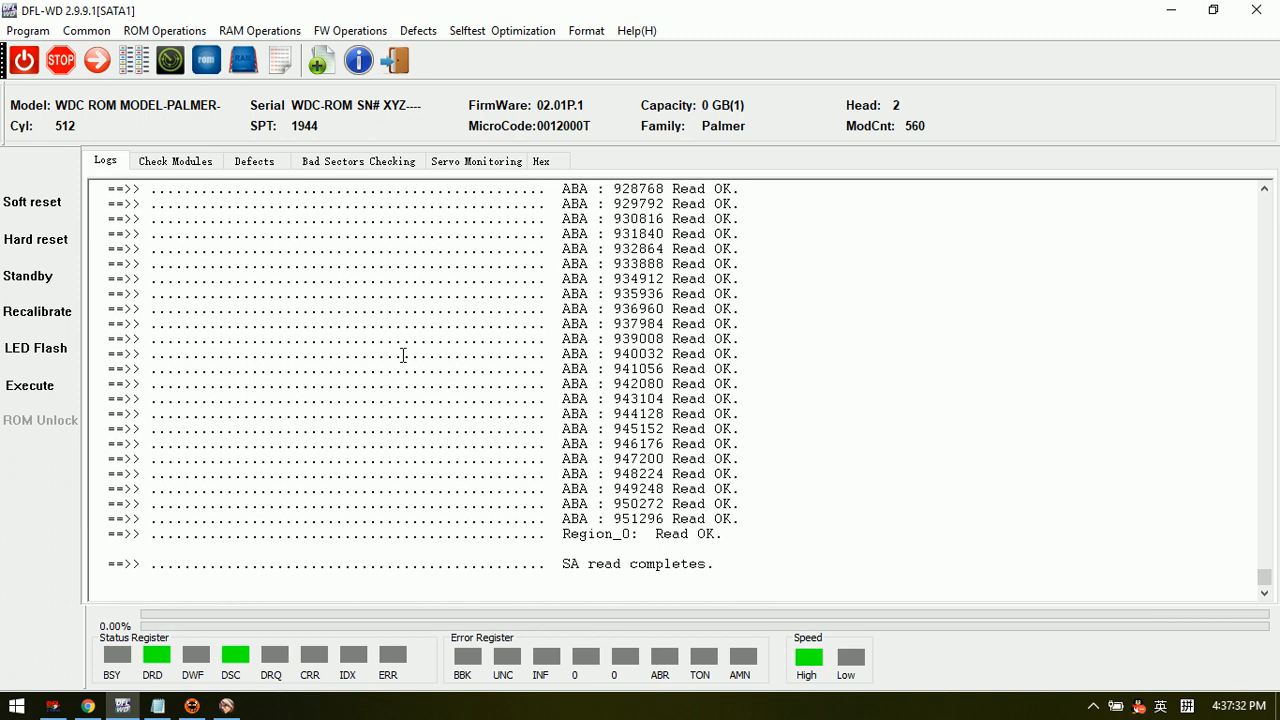
scroll(600, 435, up, 1)
scroll(600, 435, down, 1)
drag(737, 535, 581, 535)
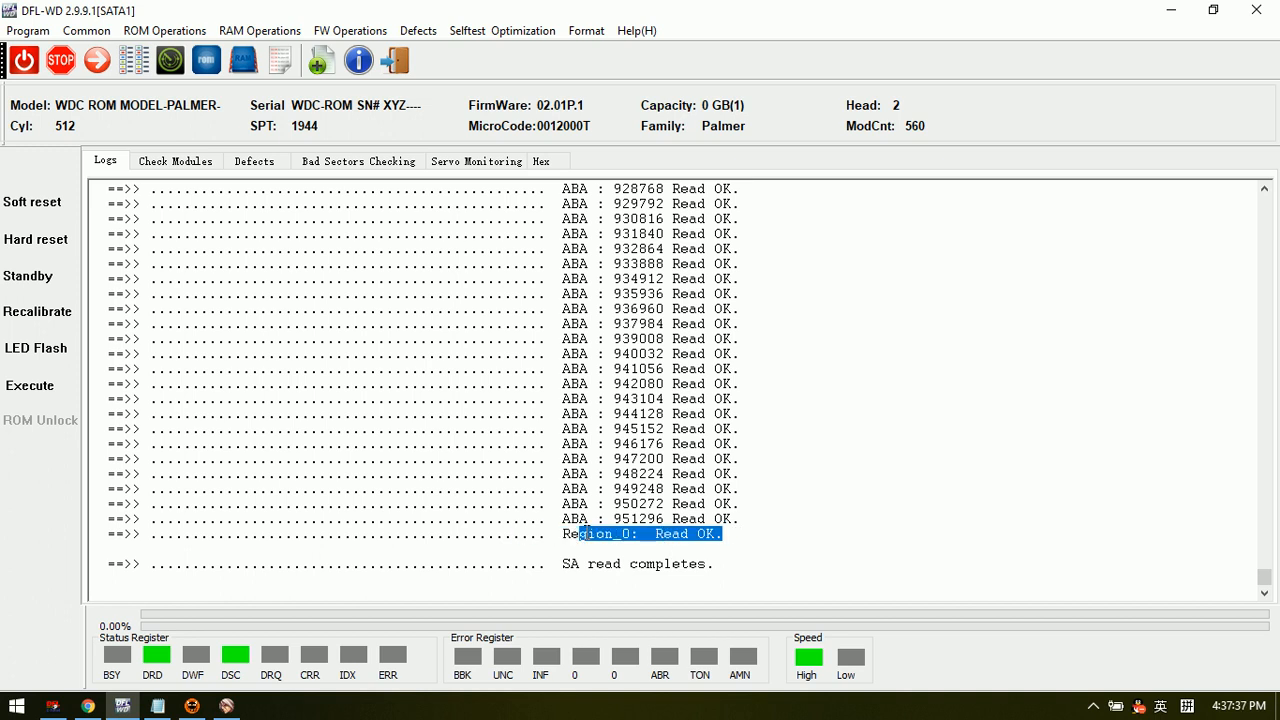
click(736, 535)
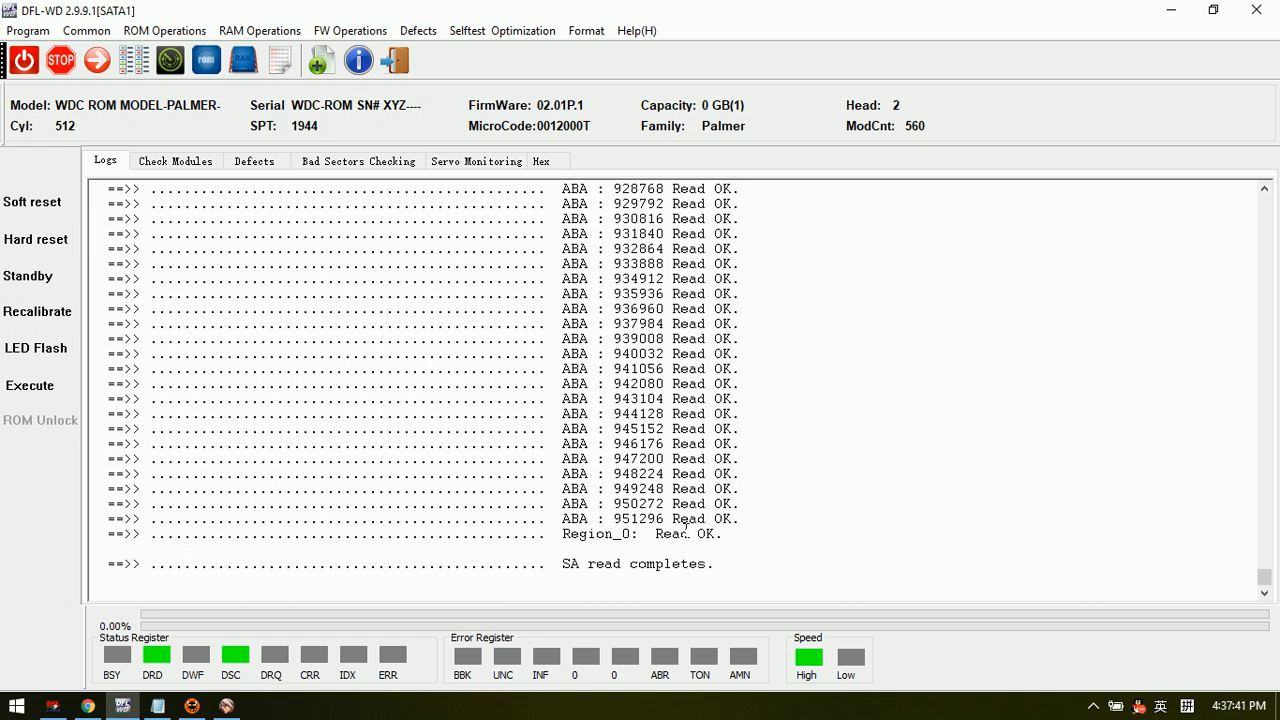
Step: Open the drive's firmware save folder, go into its Region subfolder and select the Region_0 file
click(36, 38)
click(73, 78)
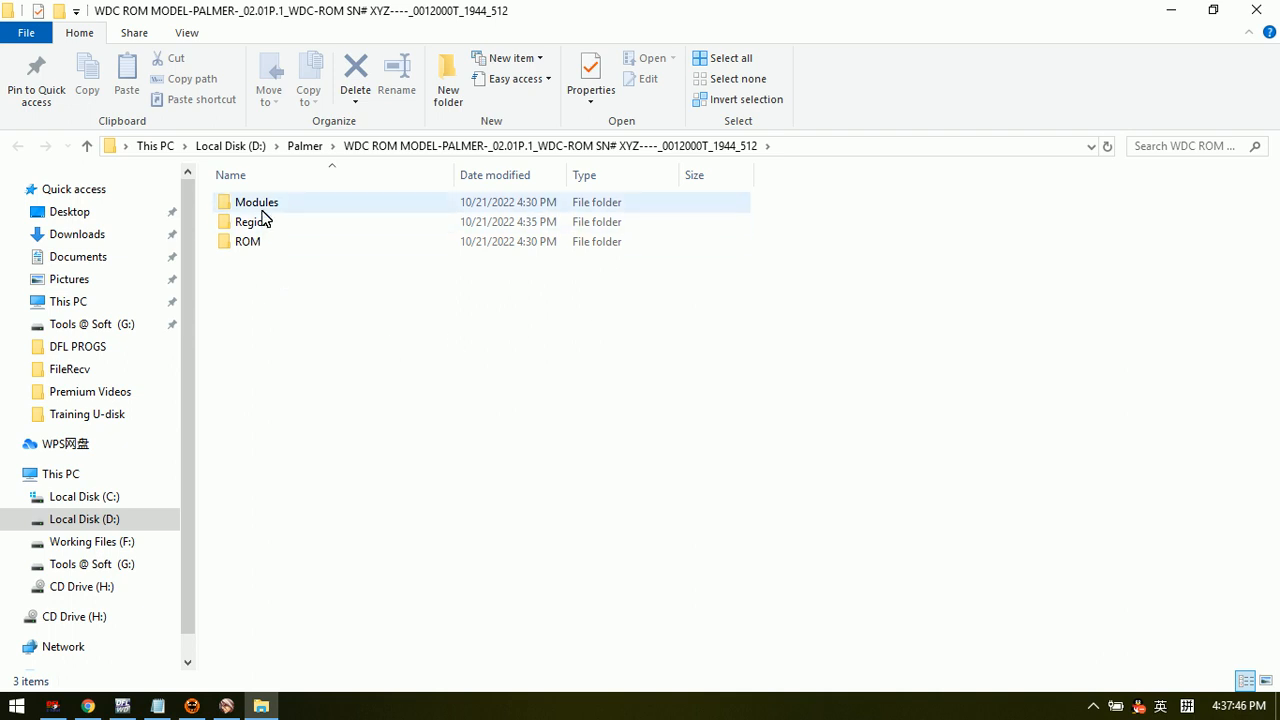
mouse_move(272, 226)
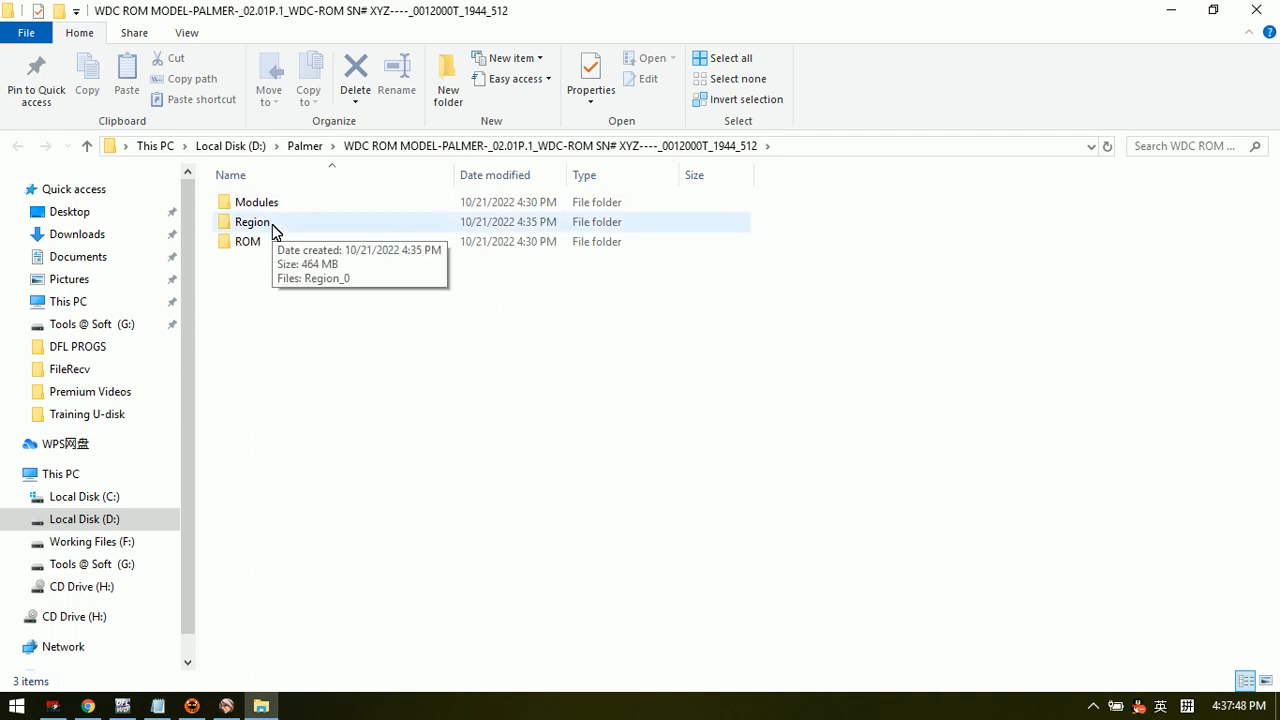
double_click(272, 225)
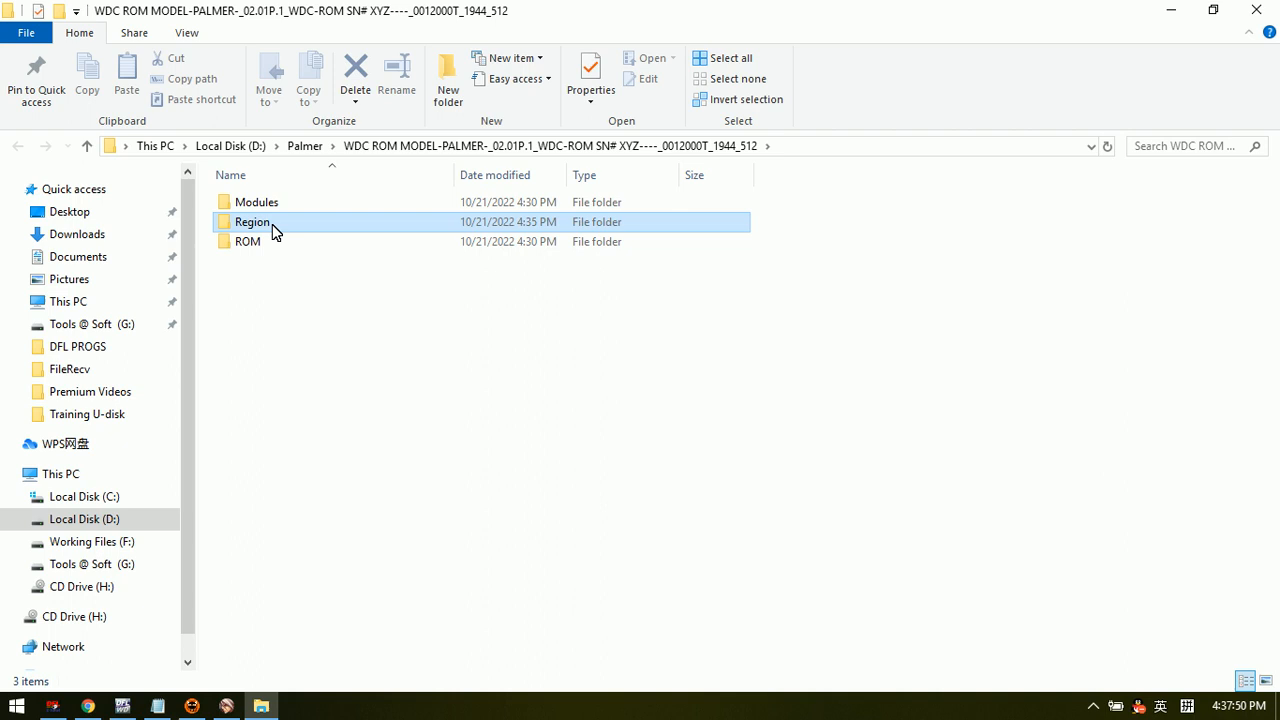
click(278, 210)
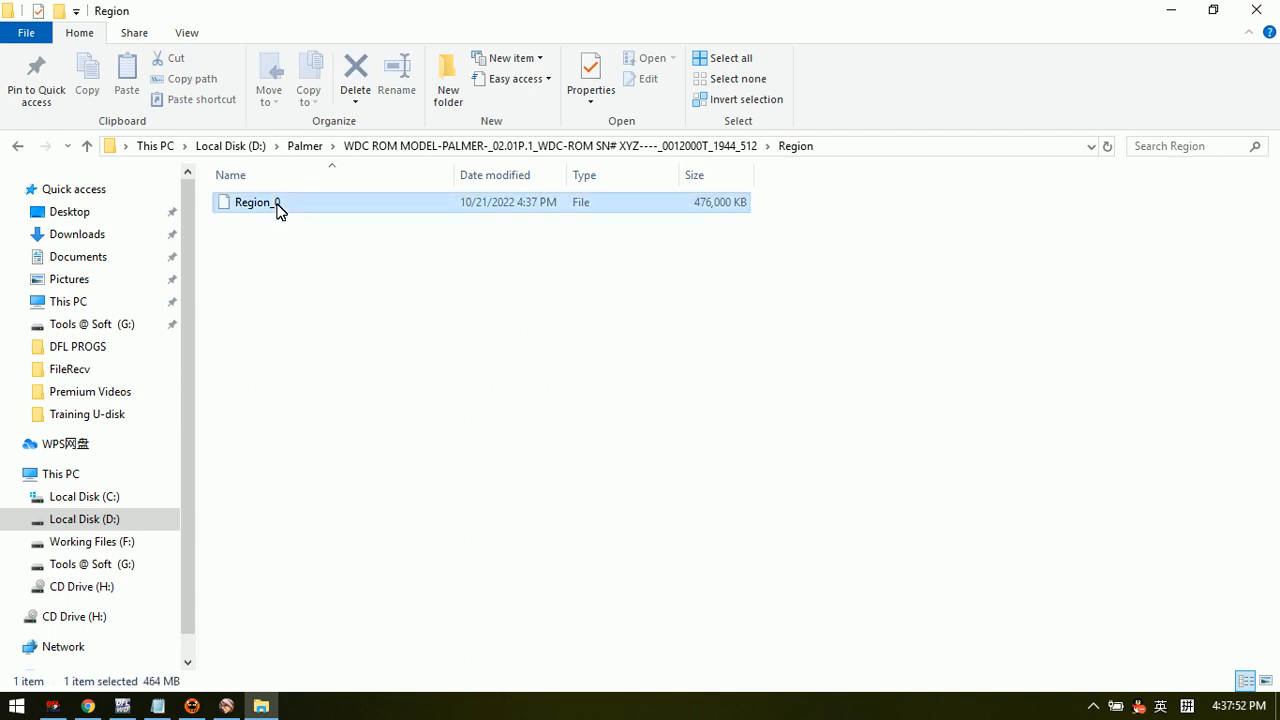
Step: Open the Region_0 file from the Region folder with WinHex
mouse_move(295, 210)
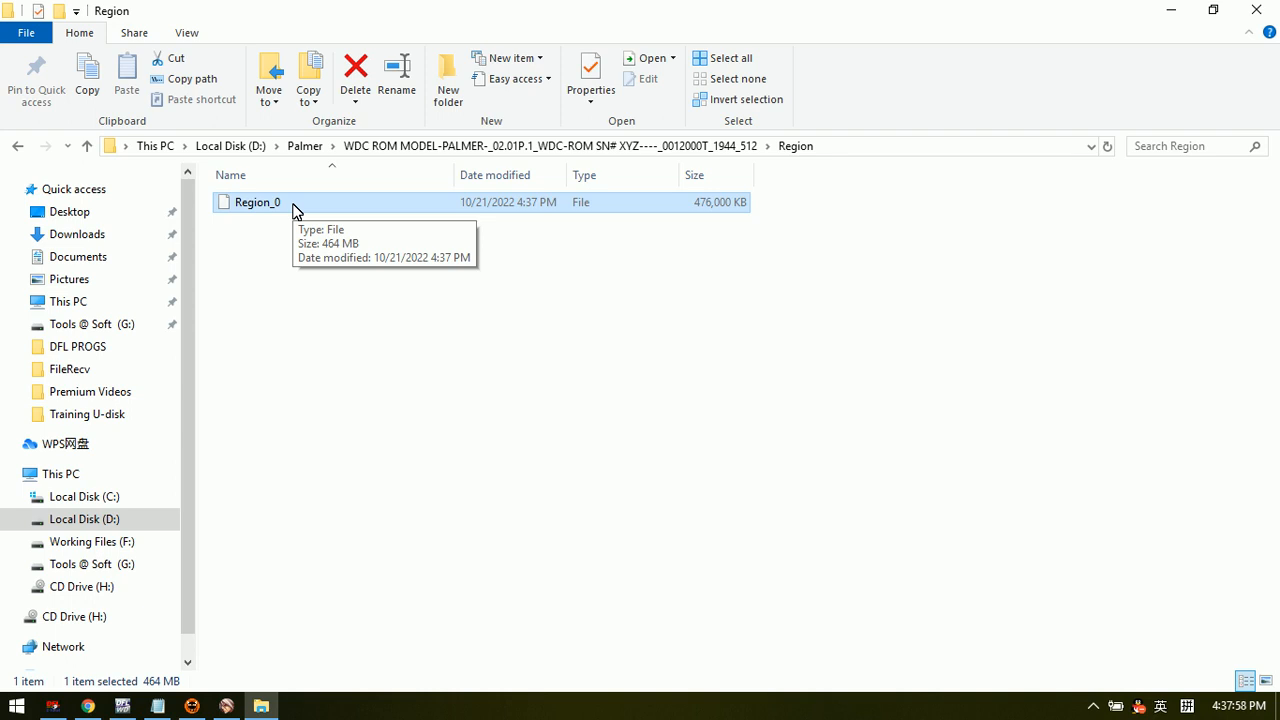
right_click(294, 205)
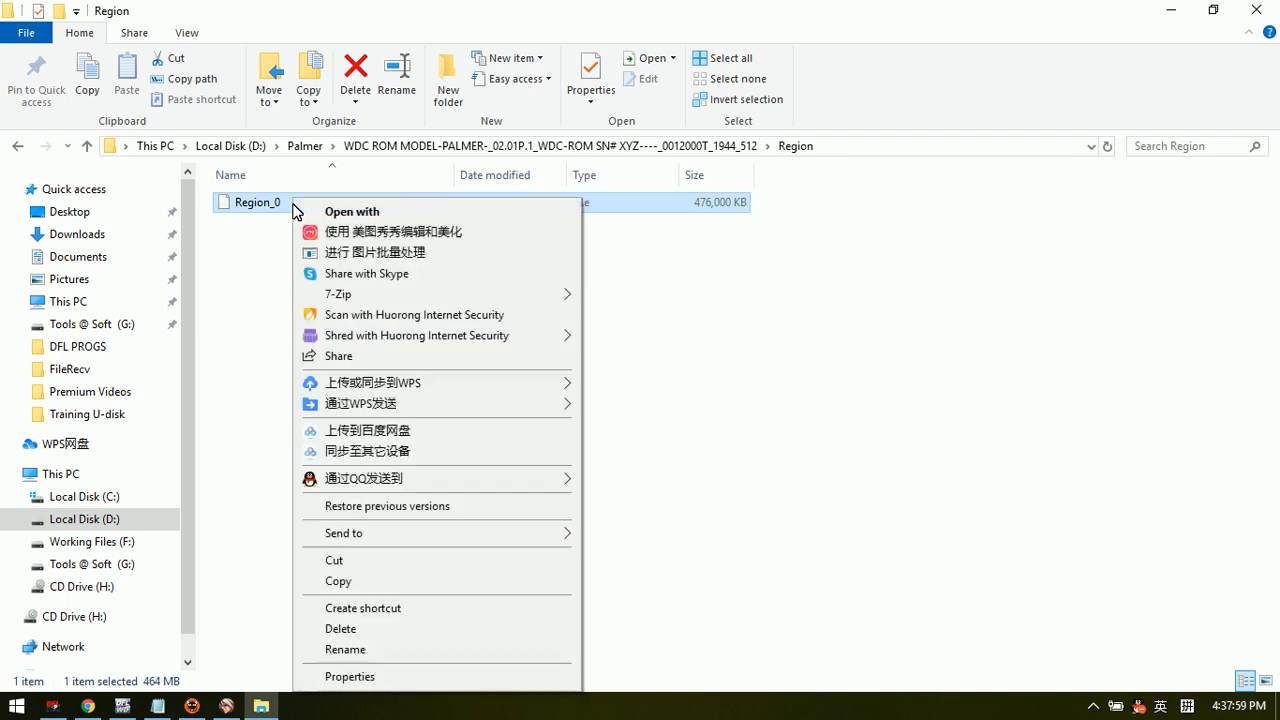
click(402, 214)
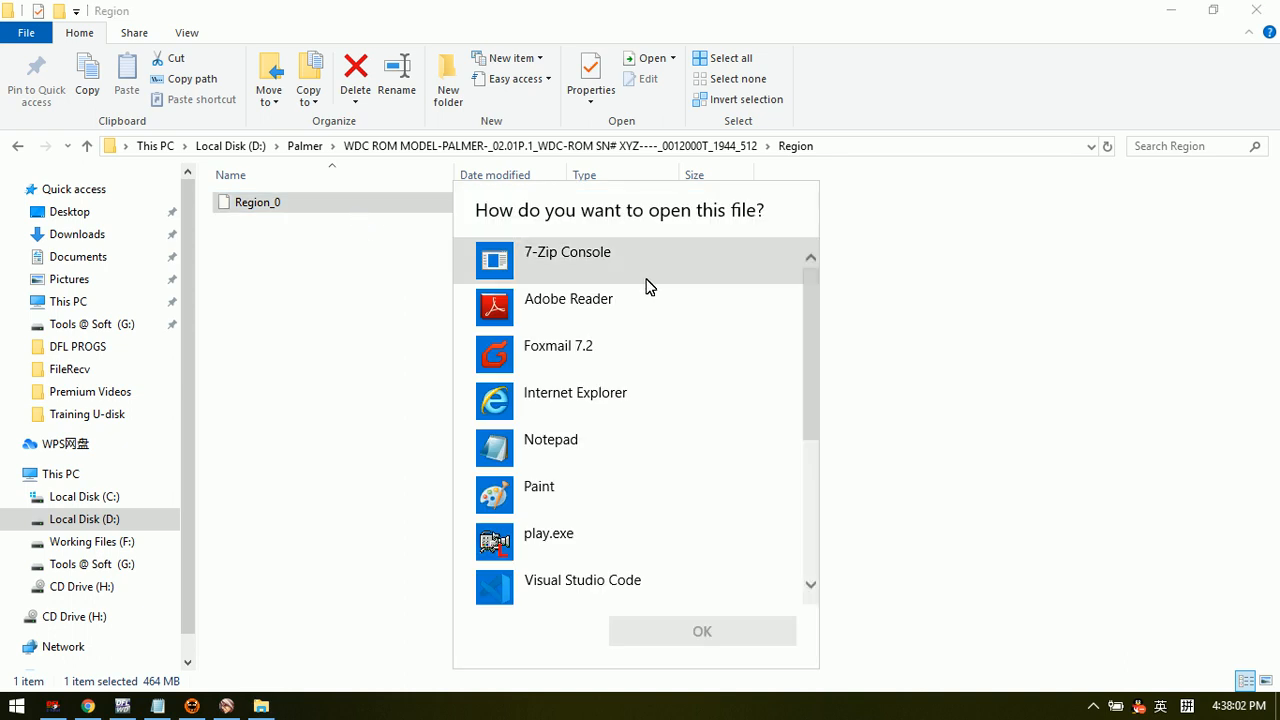
scroll(636, 502, down, 3)
click(594, 463)
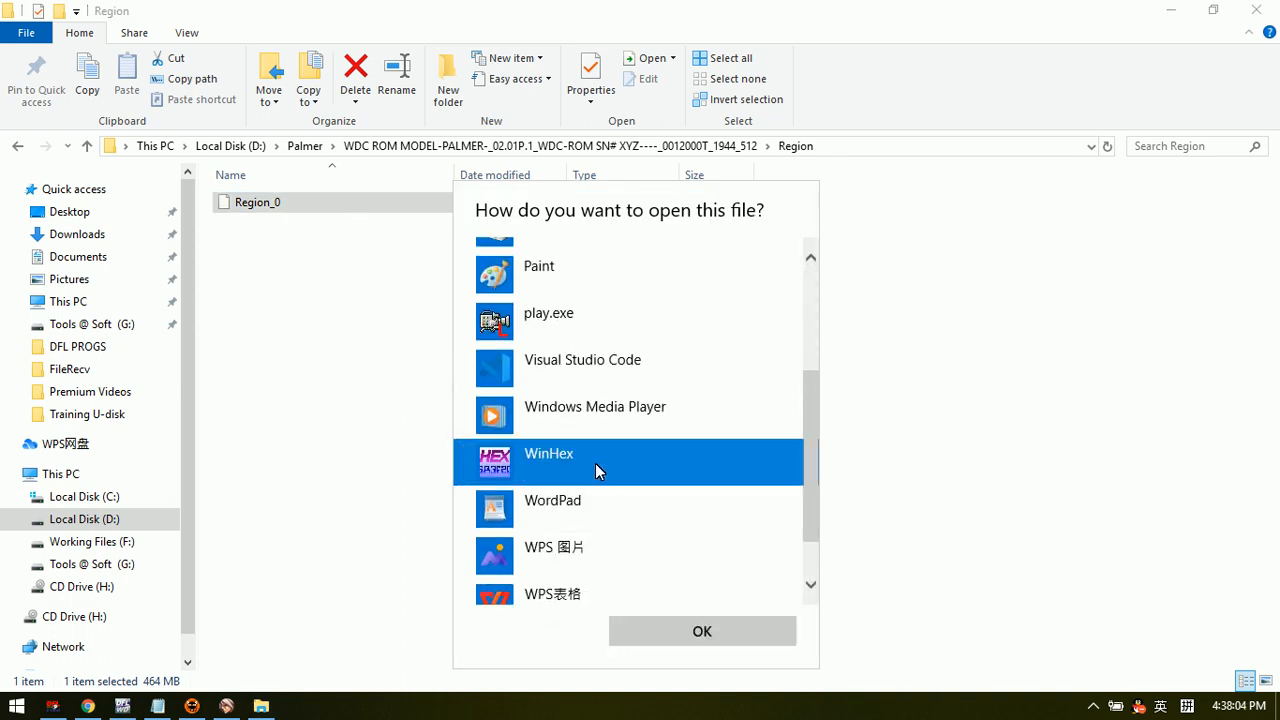
click(686, 629)
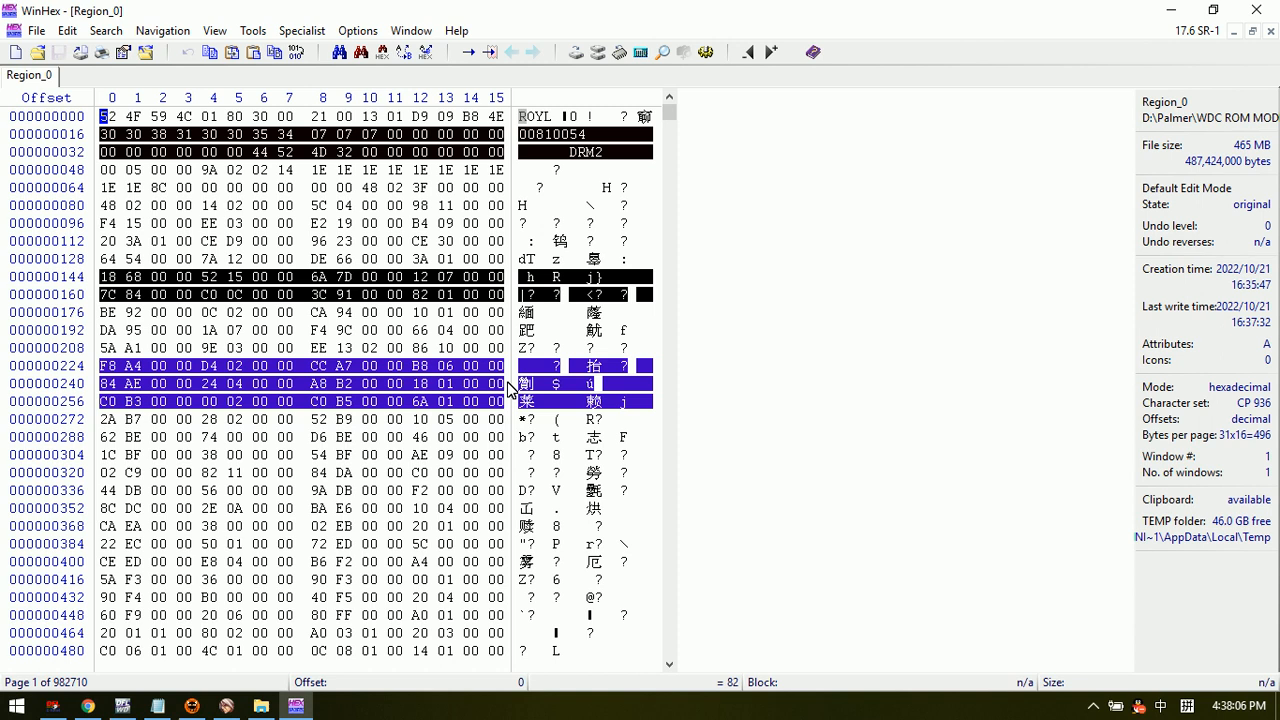
Step: Search the Region_0 dump for the text ROYL, step through the next three occurrences, and close WinHex
click(358, 54)
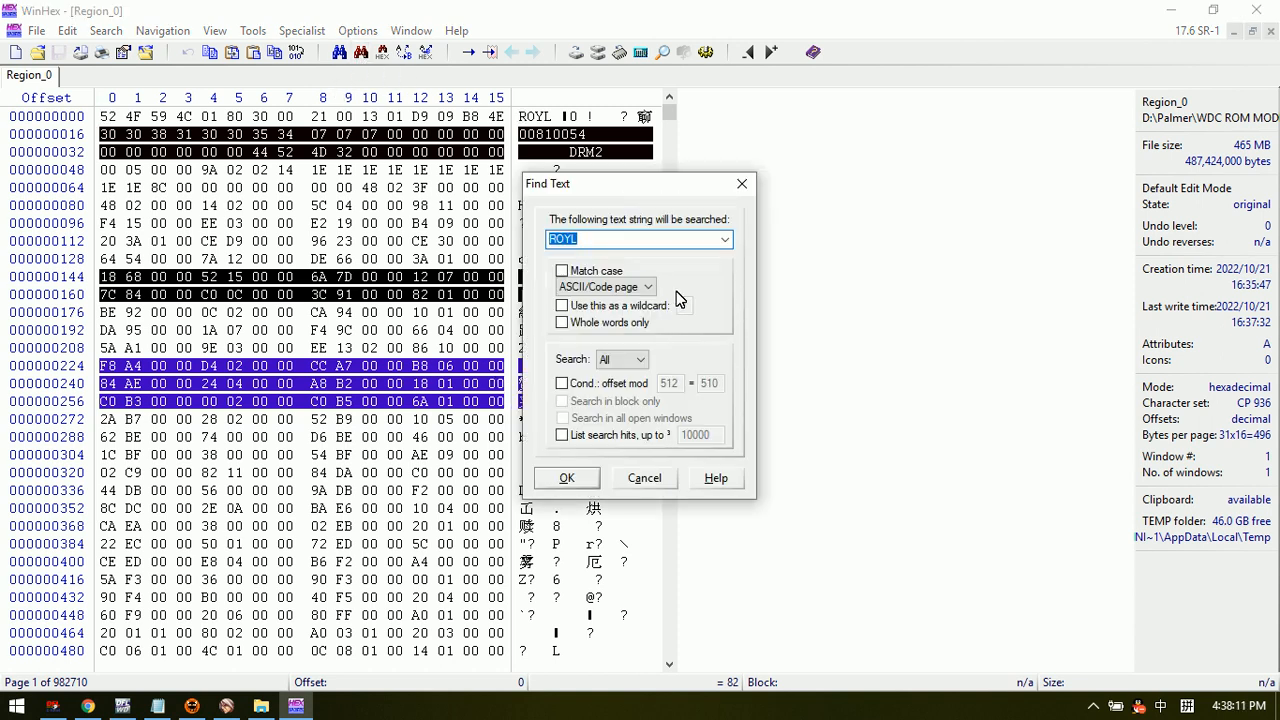
click(567, 479)
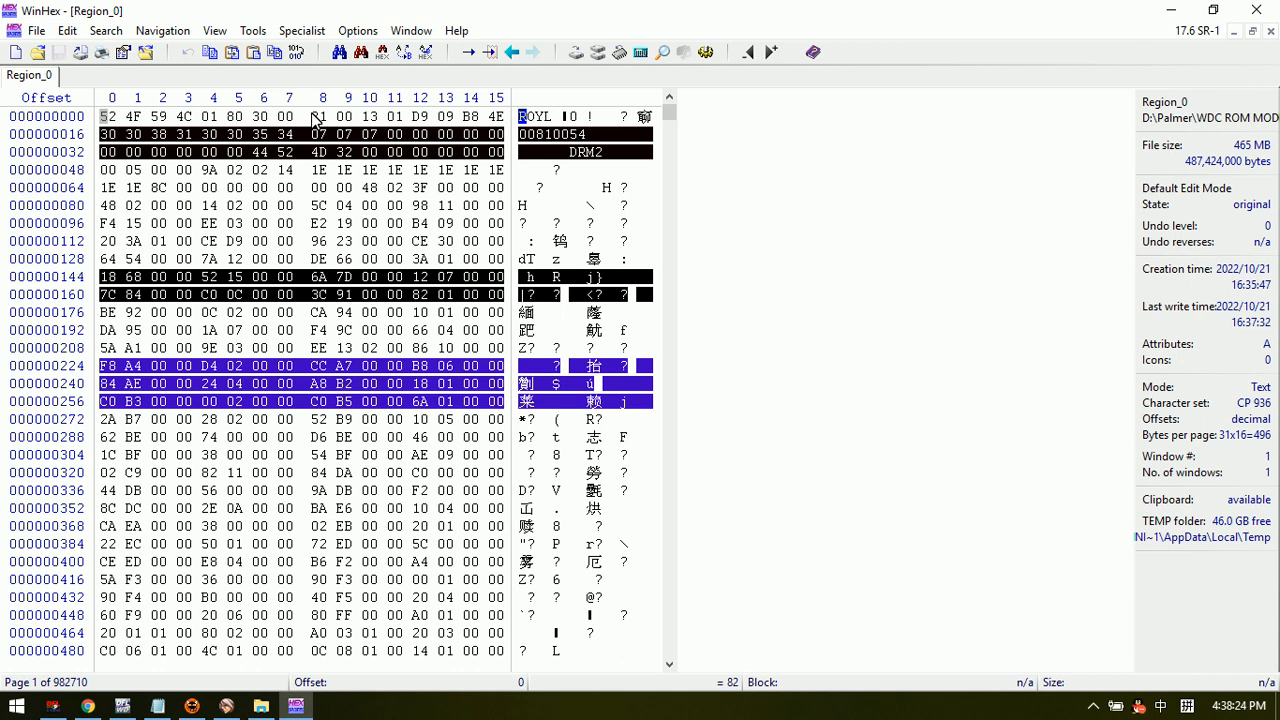
key(F3)
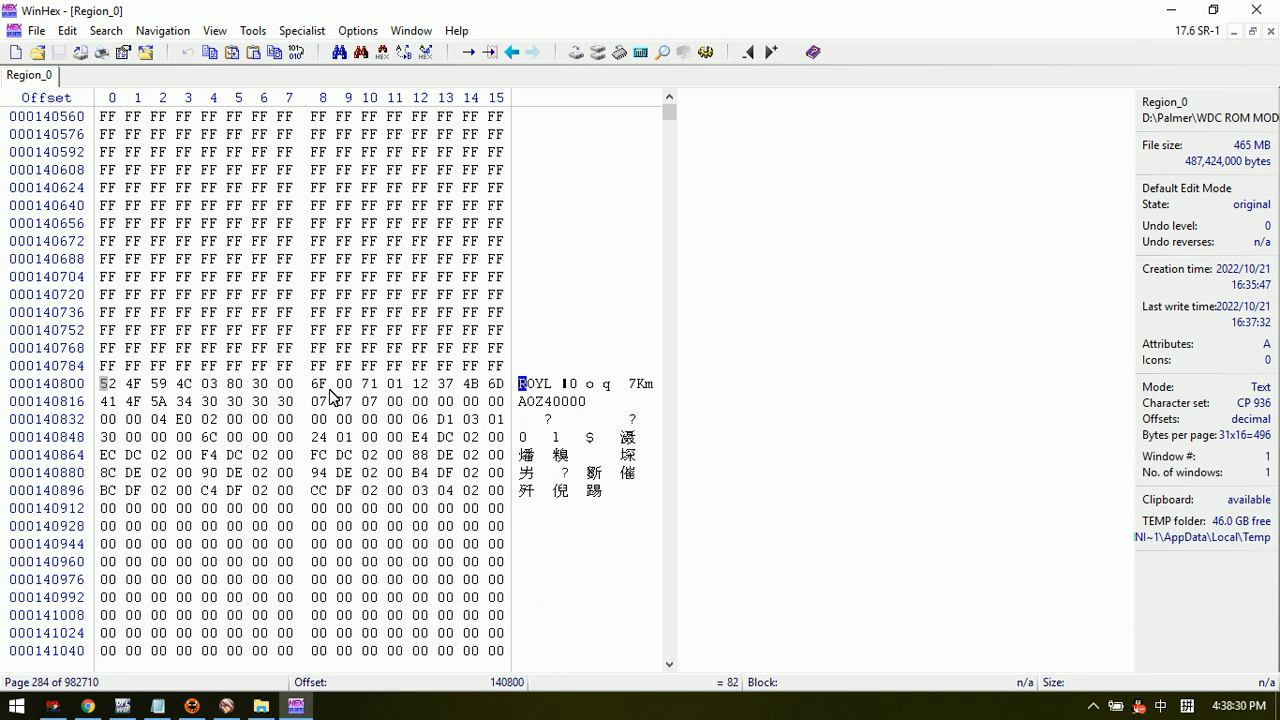
key(F3)
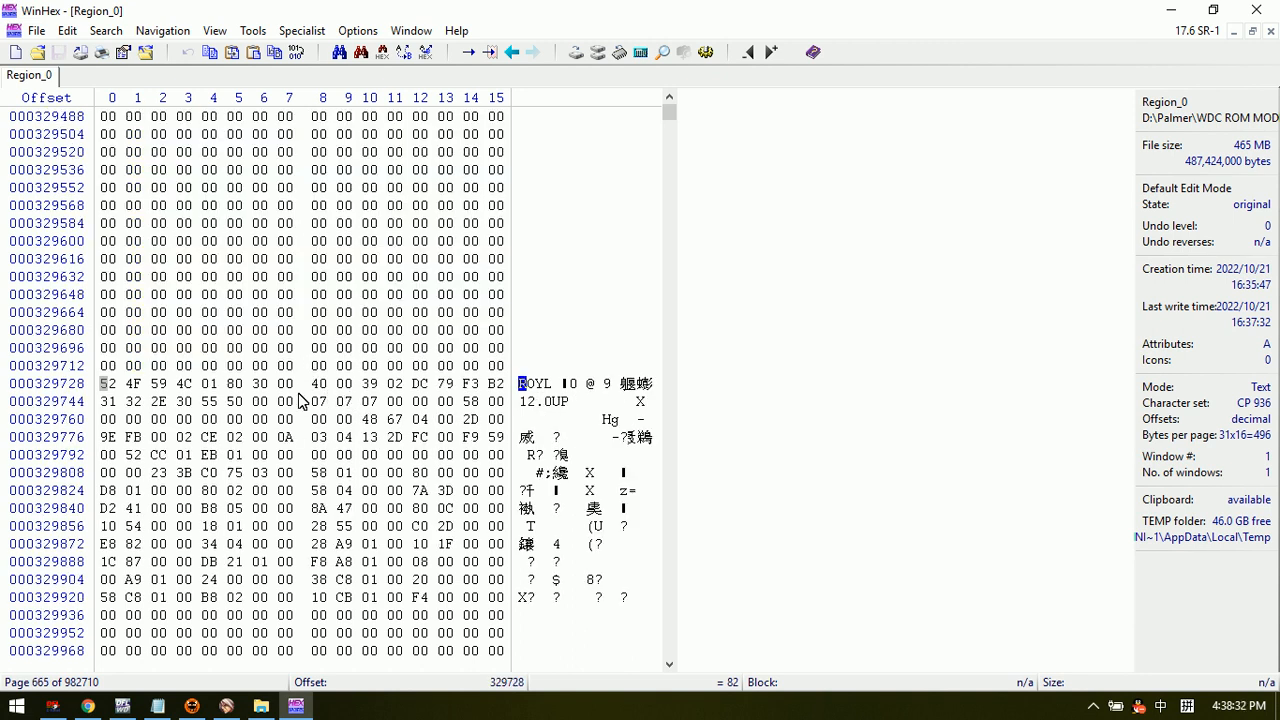
key(F3)
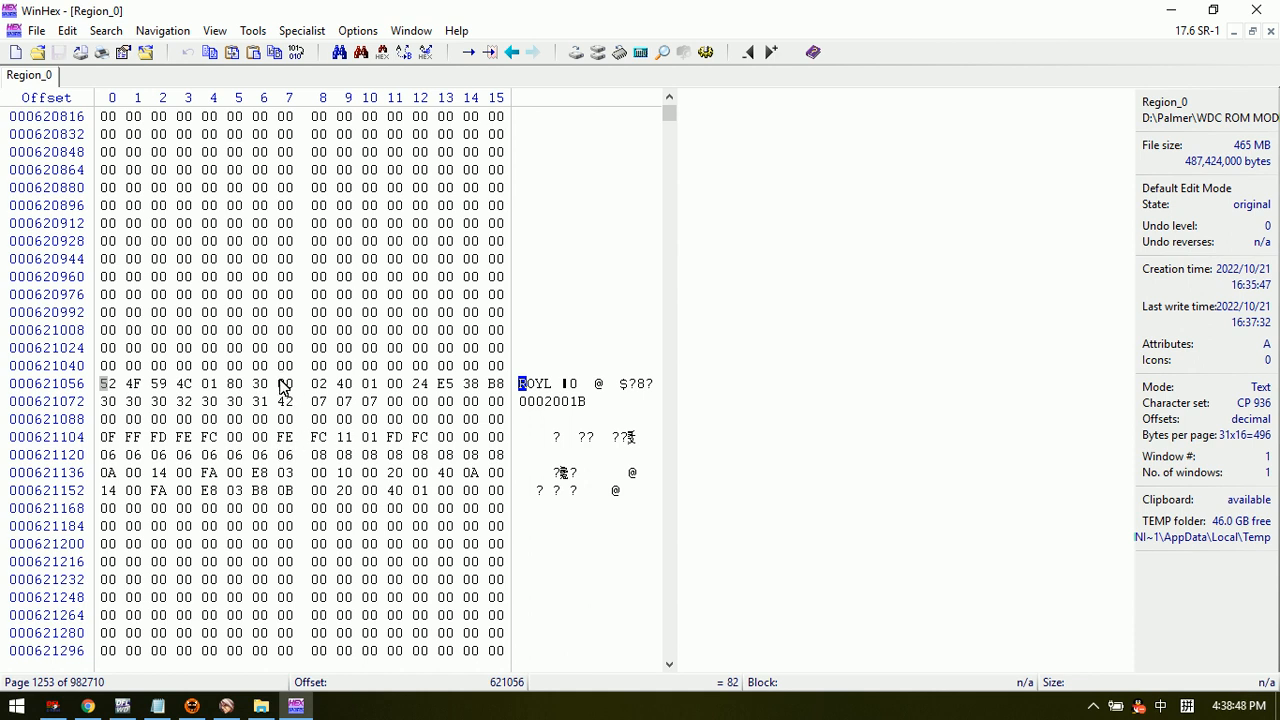
click(1256, 10)
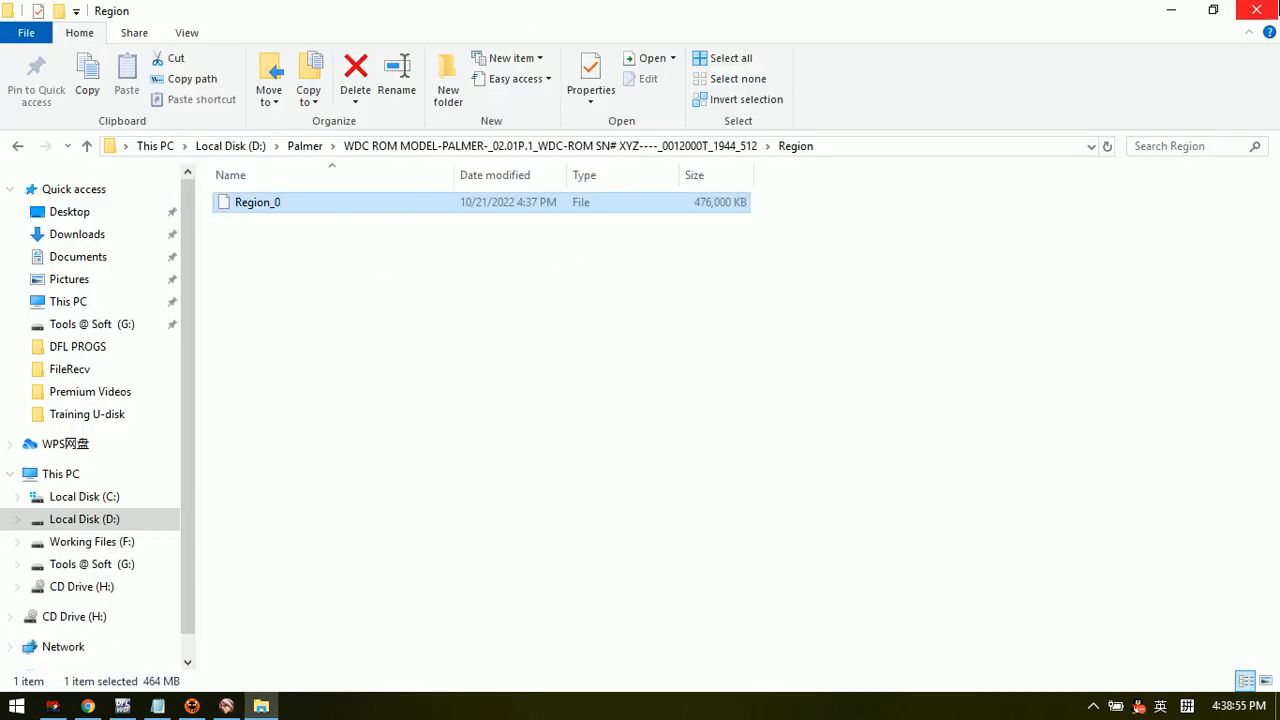
Step: Close the Region folder, return to DFL-WD and review the Region 0 read log back through its earlier ABA entries
click(1266, 10)
scroll(383, 415, up, 20)
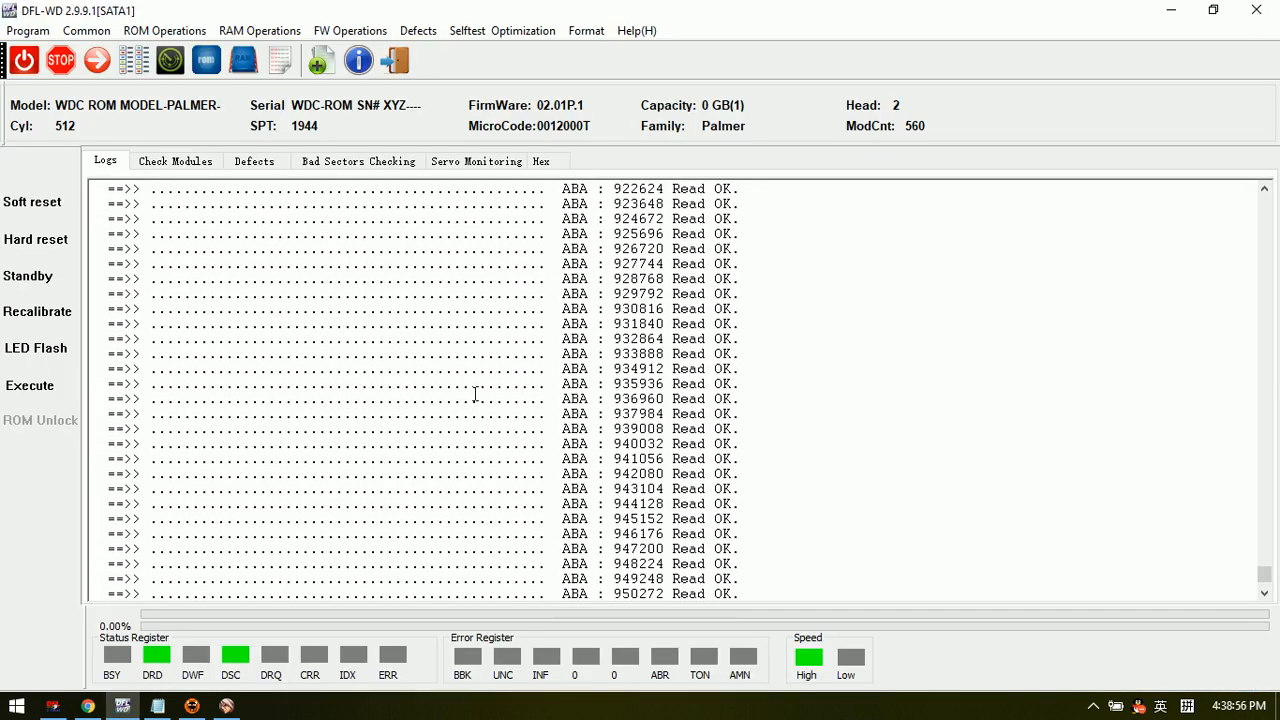
scroll(466, 447, up, 20)
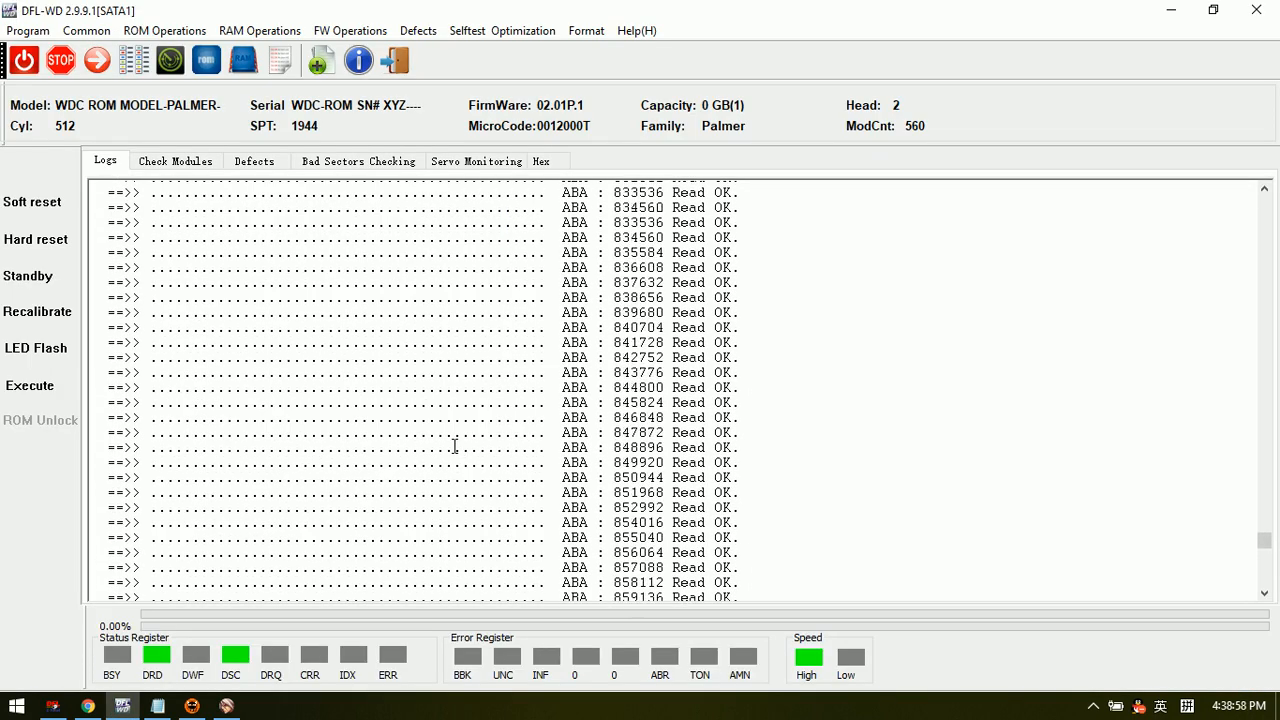
scroll(460, 440, up, 20)
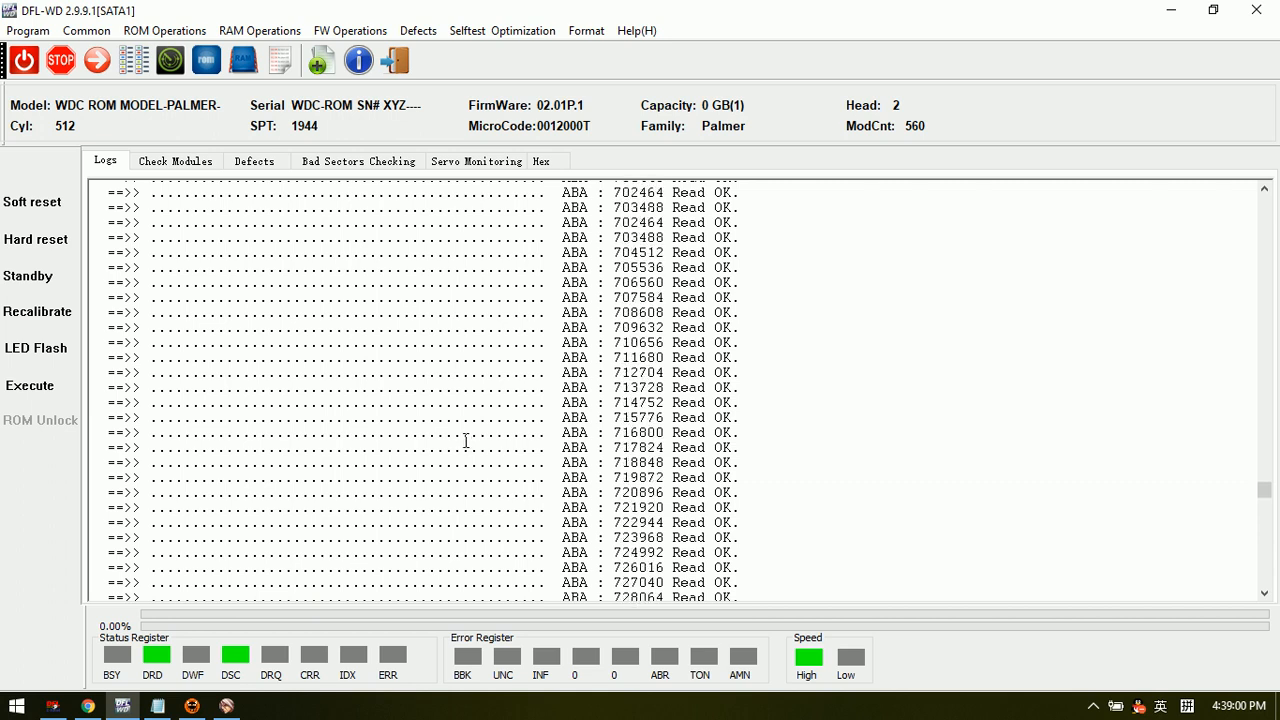
scroll(474, 442, up, 20)
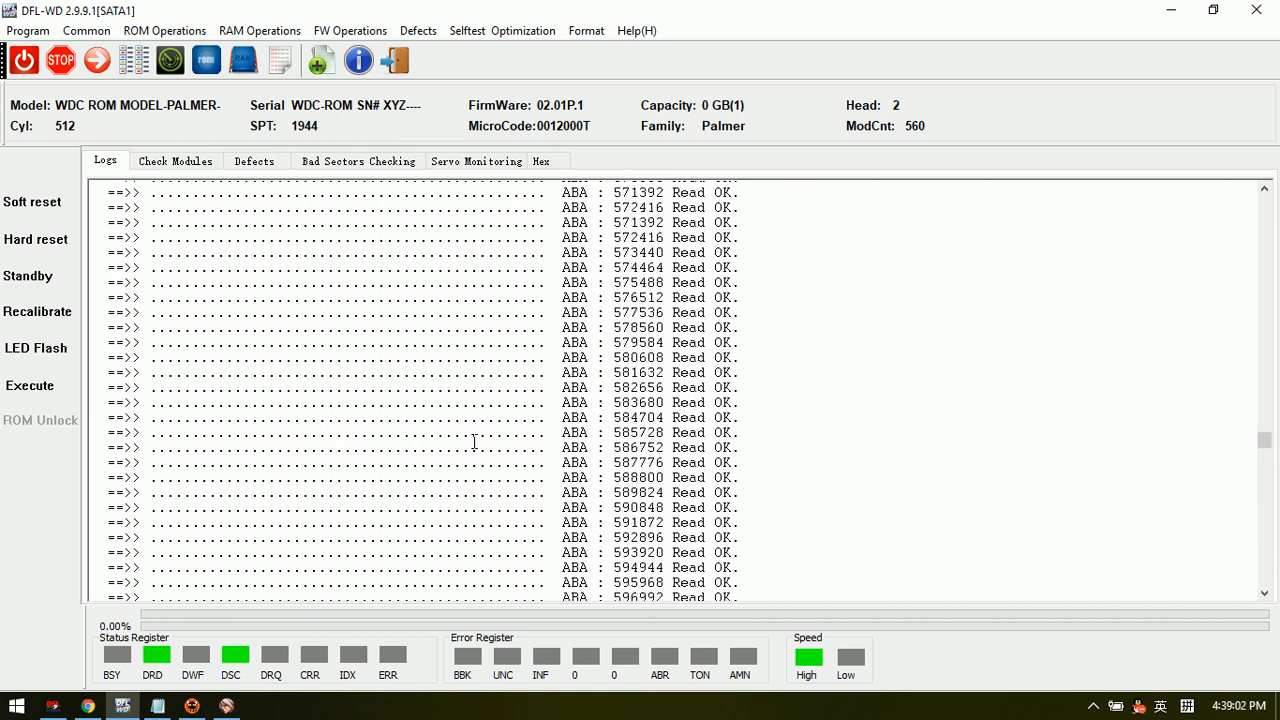
scroll(474, 442, up, 20)
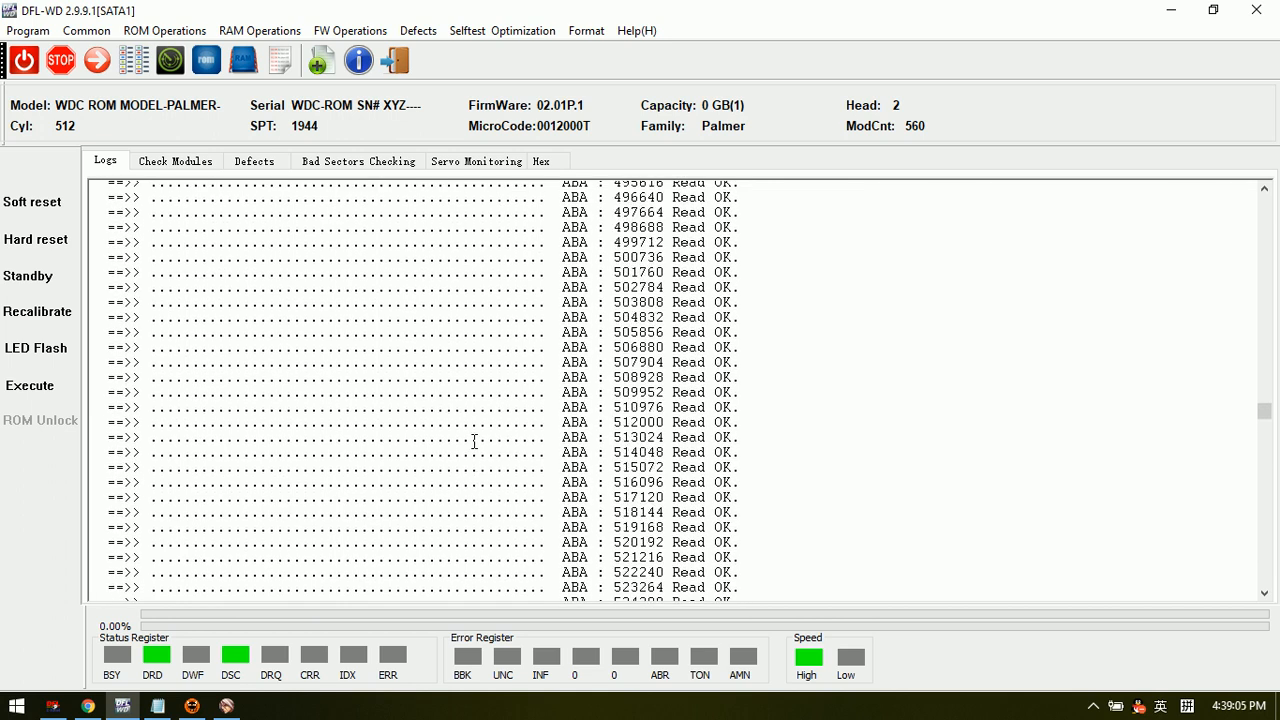
scroll(474, 442, up, 20)
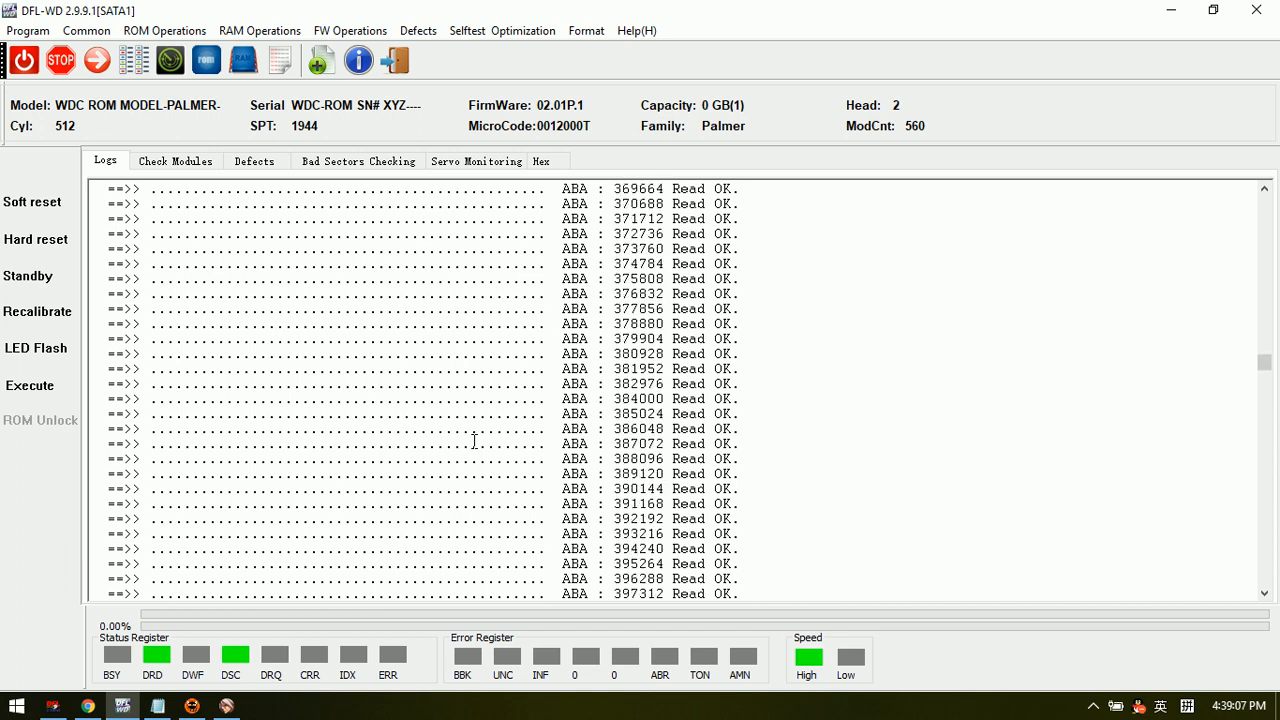
scroll(474, 442, up, 11)
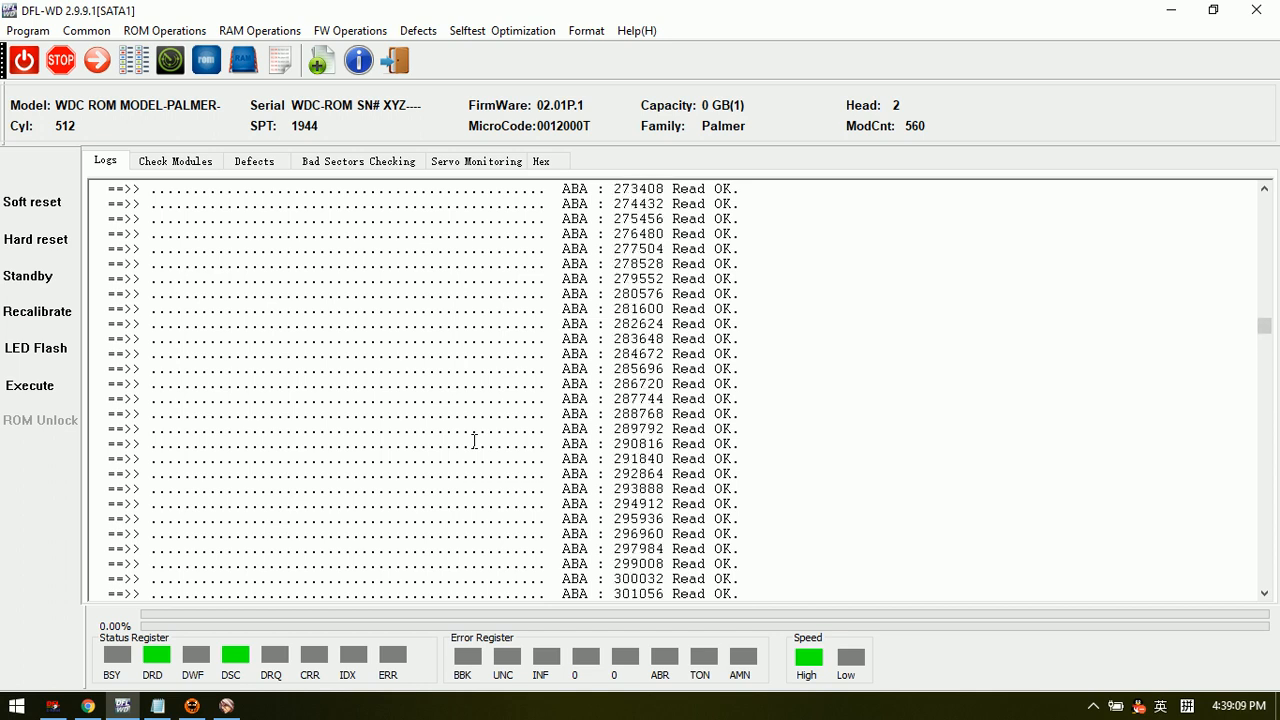